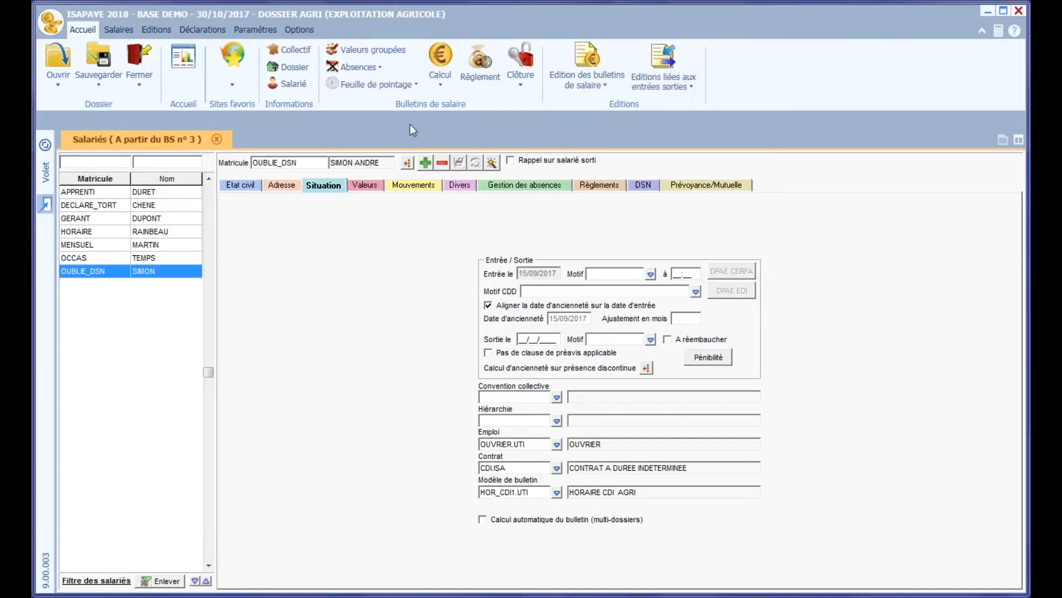
- Close the employee records and calculate the September 2017 payslip for employee OUBLIE_DSN
left_click(216, 139)
left_click(446, 64)
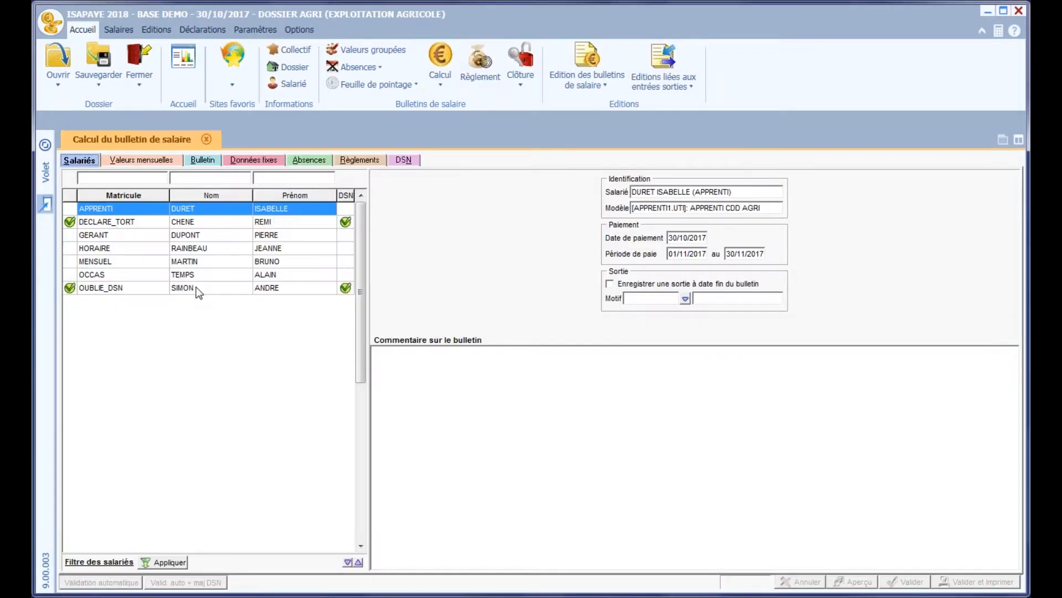
left_click(196, 287)
left_click(213, 159)
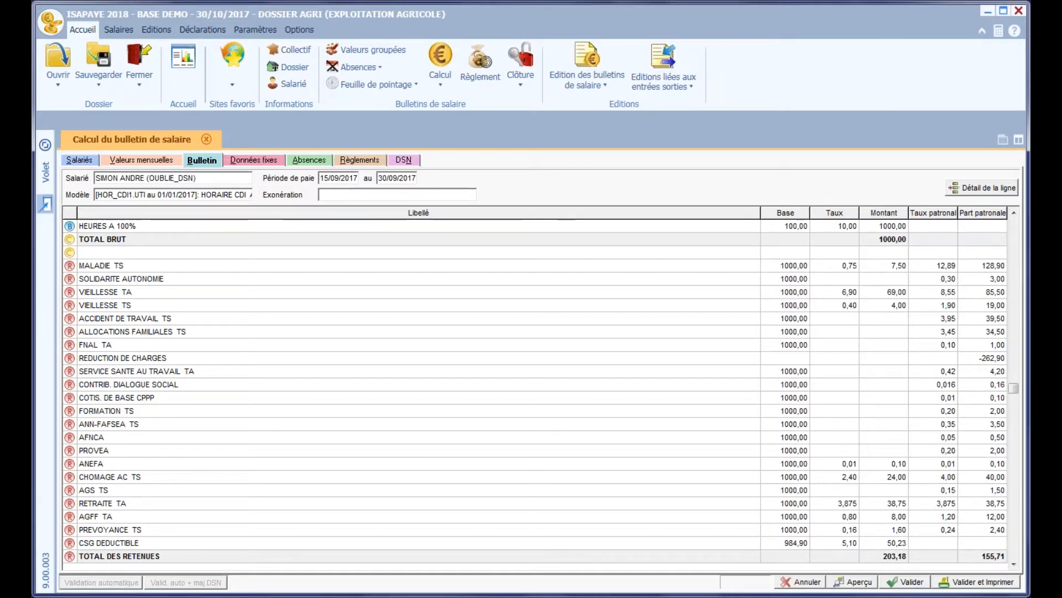
- Examine the payslip's contribution lines down to the taxable net and net payable amounts
left_click(277, 347)
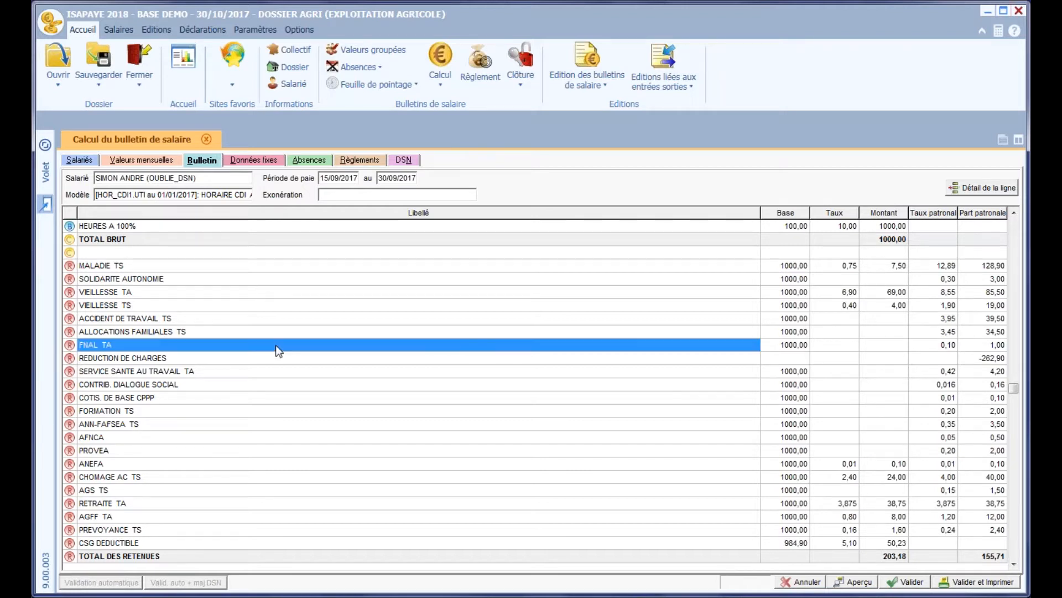
key("Down")
key("Down")
key("Down")
key("Down")
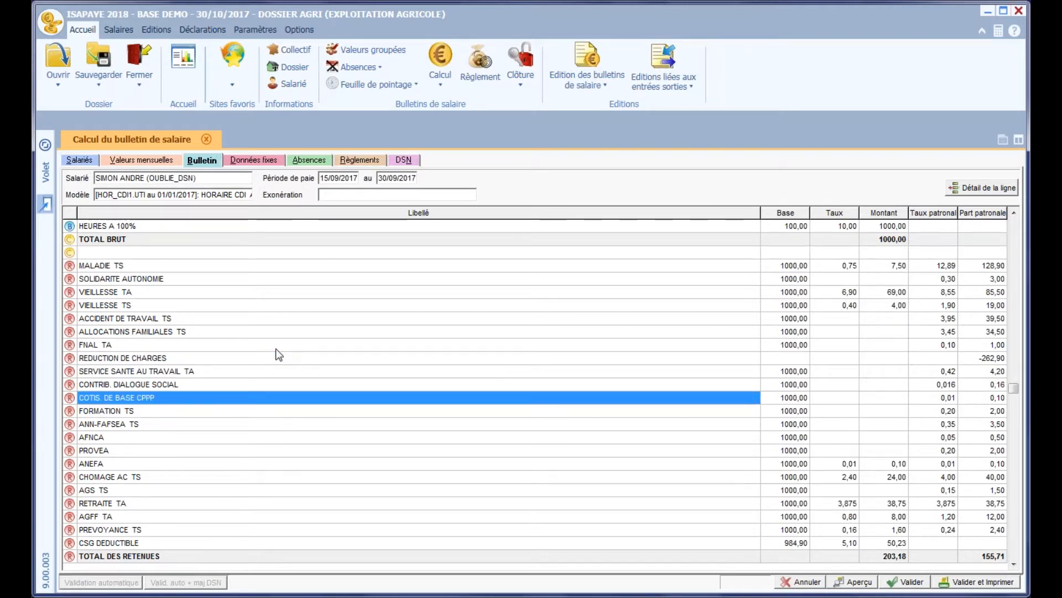
key("Down")
key("Down")
key("Down")
key("Down")
key("Down")
key("Down")
key("Down")
key("Down")
key("Down")
key("Down")
key("Down")
key("Down")
key("Down")
key("Down")
key("Down")
key("Down")
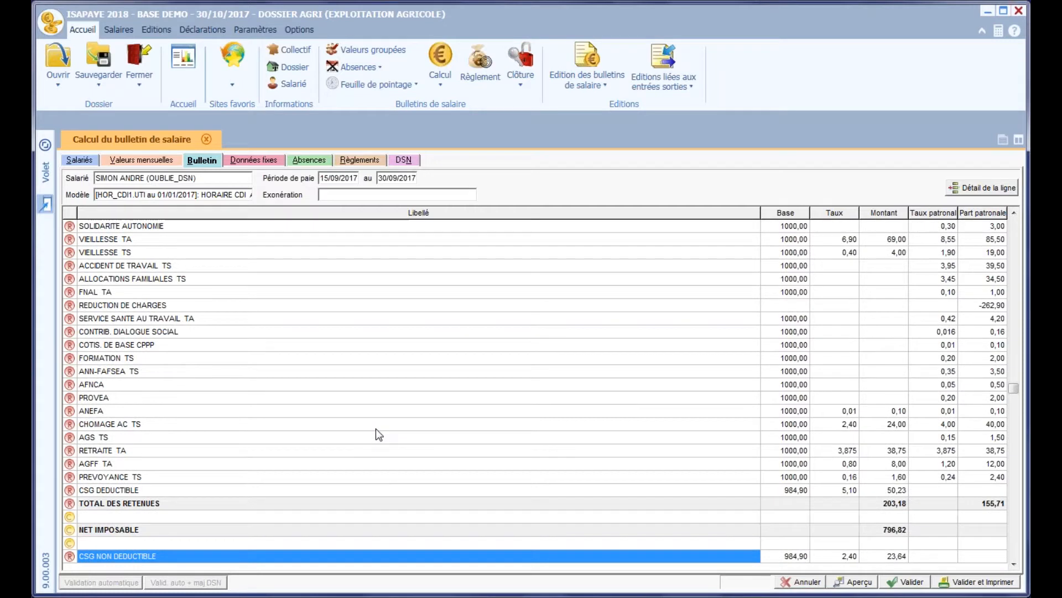
key("Down")
key("Down")
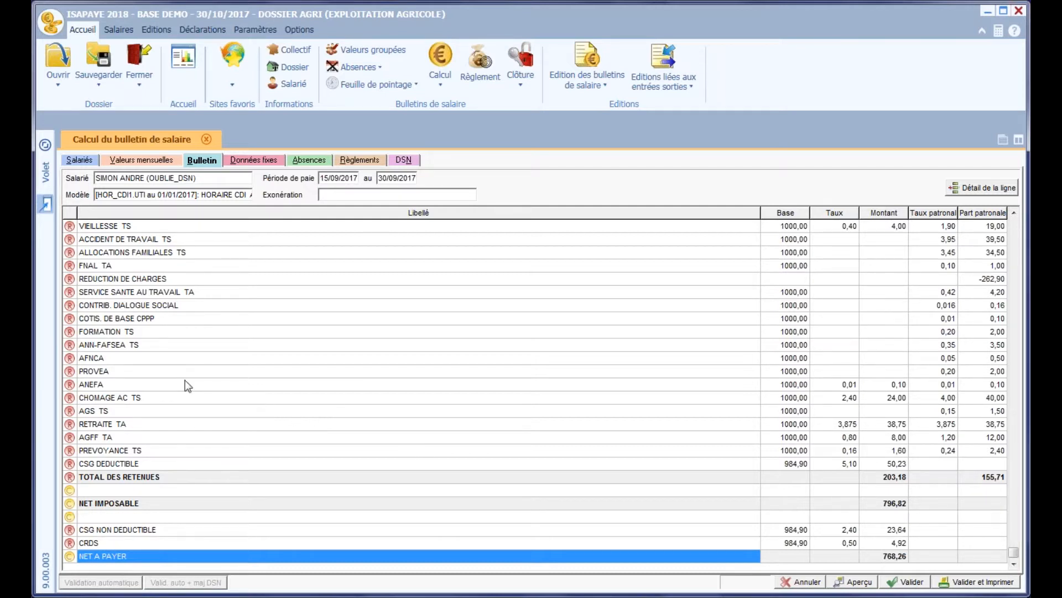
- In the monthly values under 08 DIVERS AU NET, set REGUL005.ISA, AJUSTEMENT DU NET IMPOSABLE, to -796,82
left_click(141, 161)
left_click(155, 291)
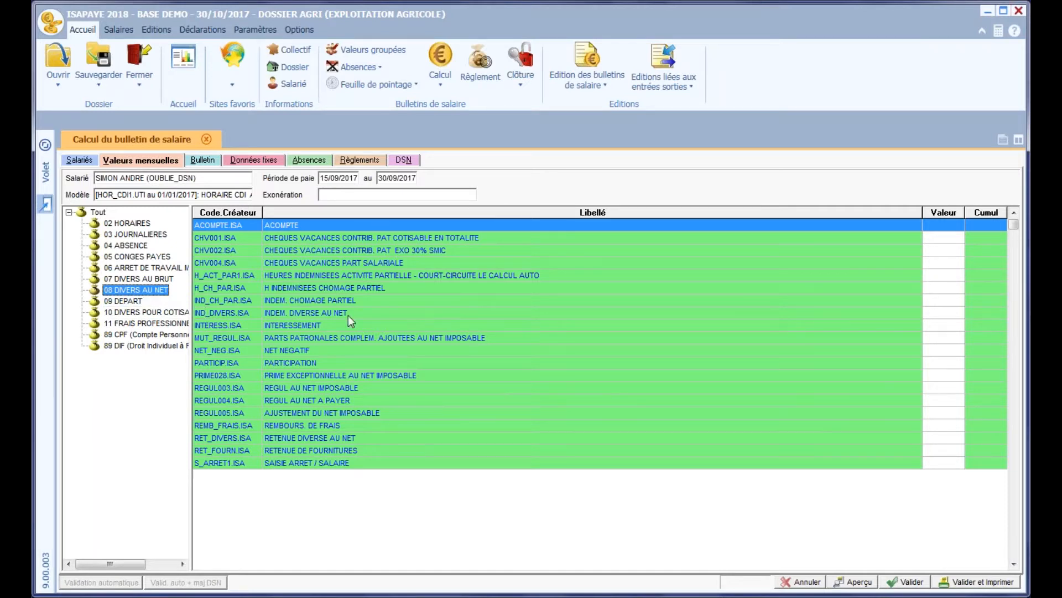
left_click(312, 413)
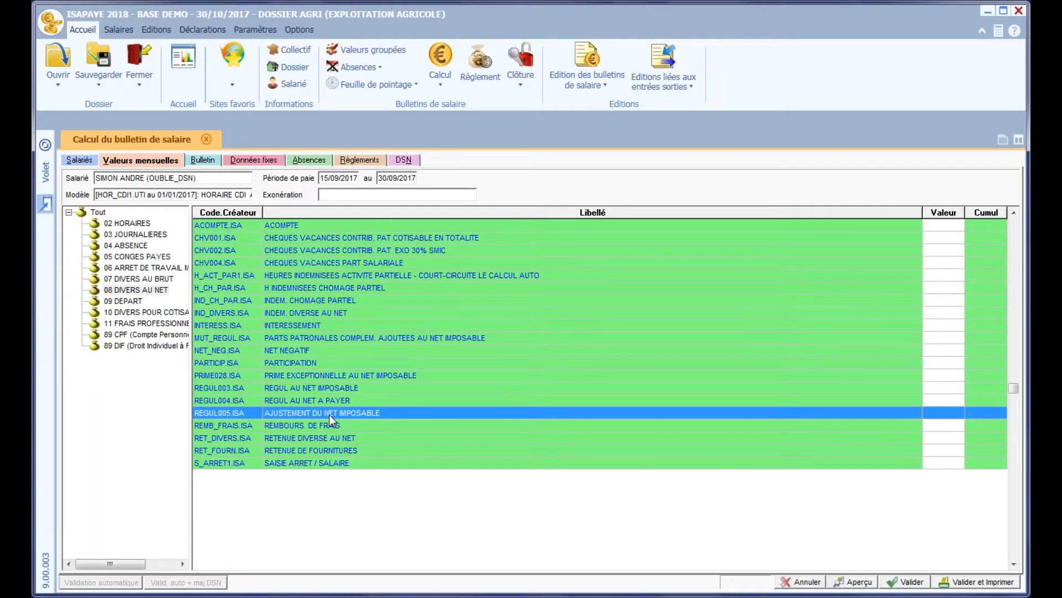
left_click(929, 412)
type("-796,82")
- Review the recalculated September payslip, checking the taxable net adjustment and the contribution lines up to the hours line
left_click(207, 164)
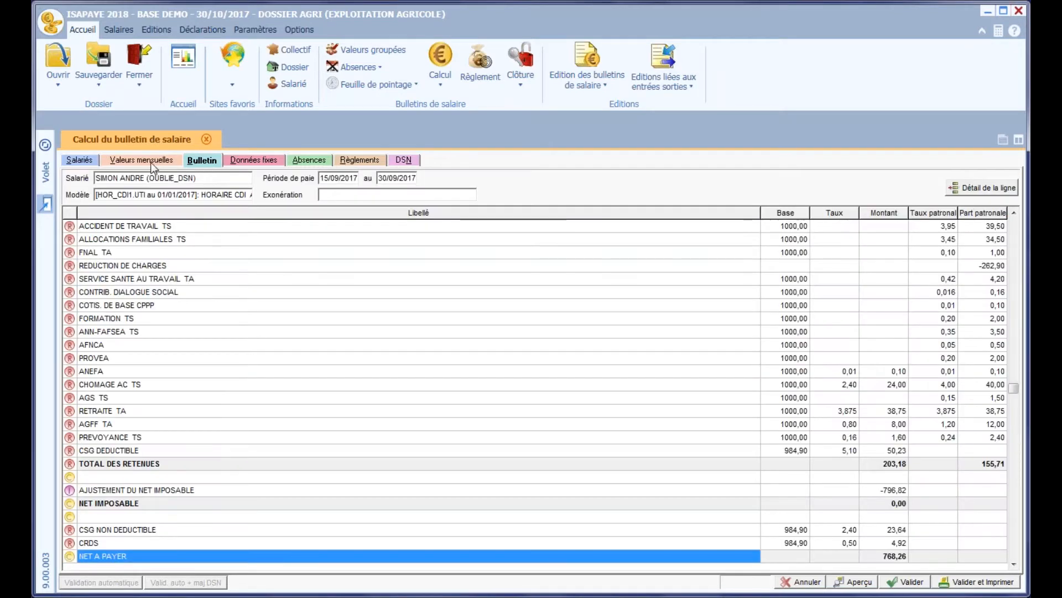
left_click(277, 297)
key("Up")
key("Up")
key("Up")
key("Up")
key("Up")
key("Up")
key("Up")
key("Up")
key("Up")
key("Up")
key("Up")
key("Up")
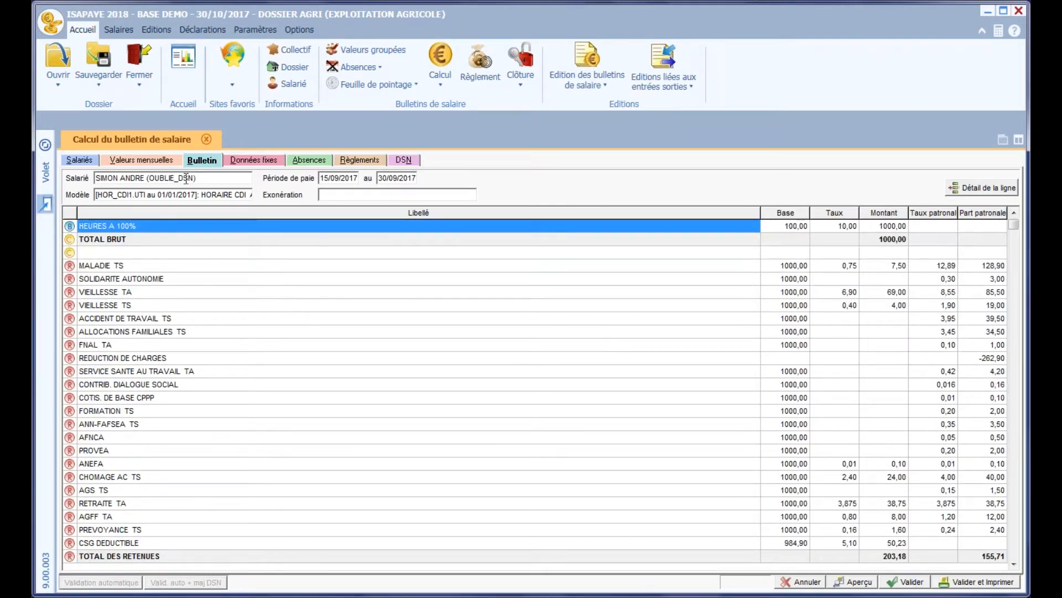
- Set FILHRAJOUT.ISA, the hours to add for the charge reduction calculation, to -100 and return to the 08 DIVERS AU NET values
left_click(157, 162)
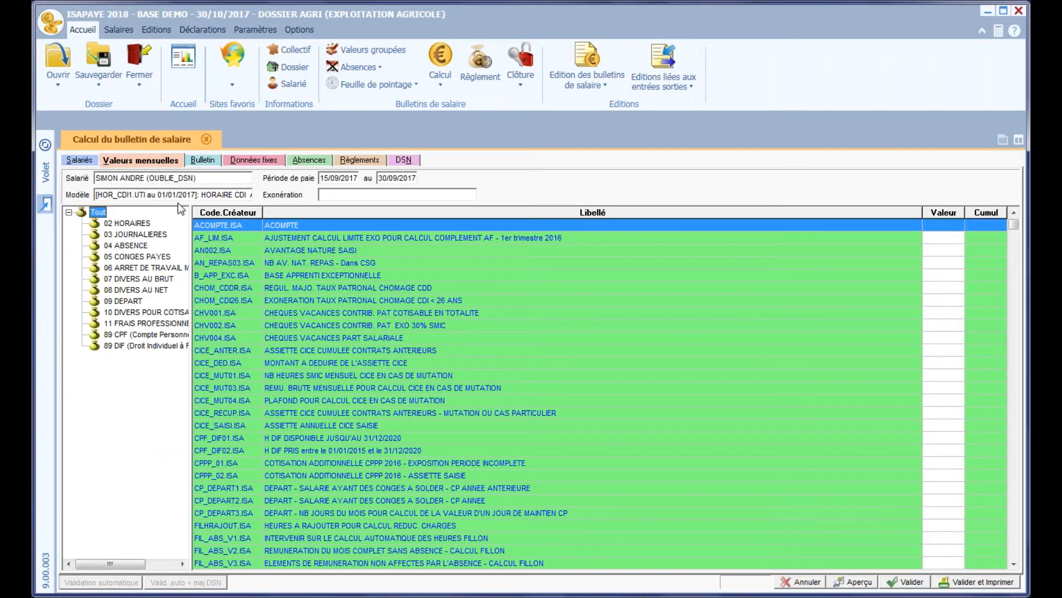
left_click(146, 312)
left_click(254, 387)
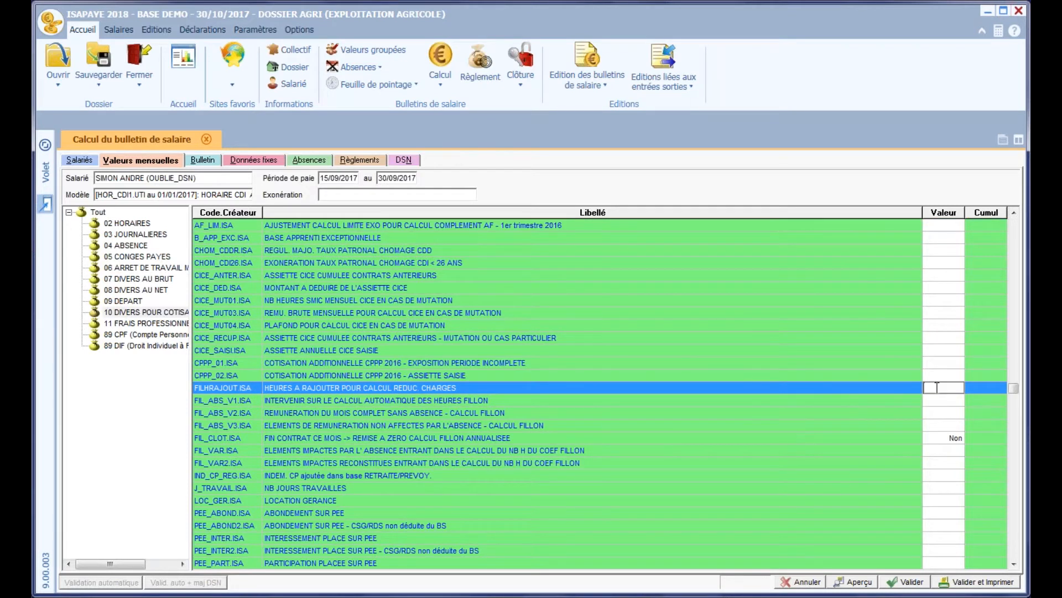
type("-100")
left_click(160, 290)
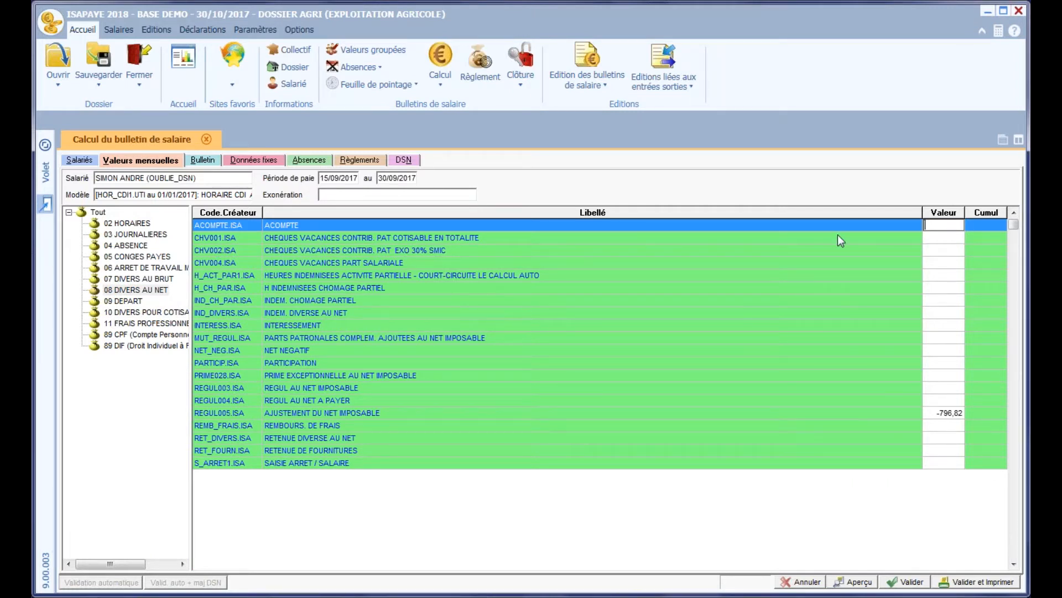
- Check the payslip's DSN gross and control elements, and validate the payslip despite the passed DSN due date
left_click(404, 161)
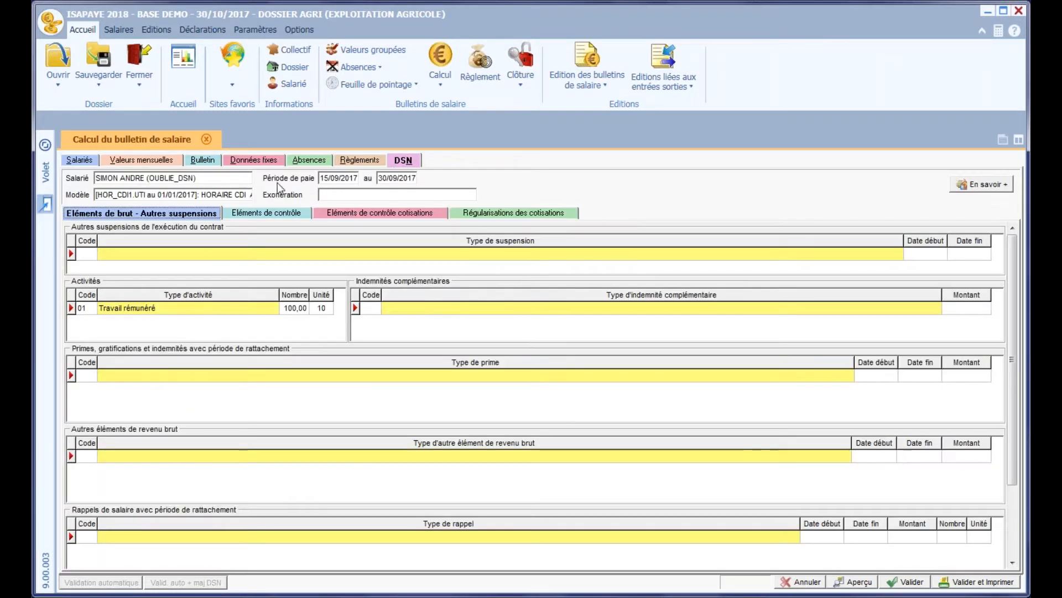
left_click(258, 213)
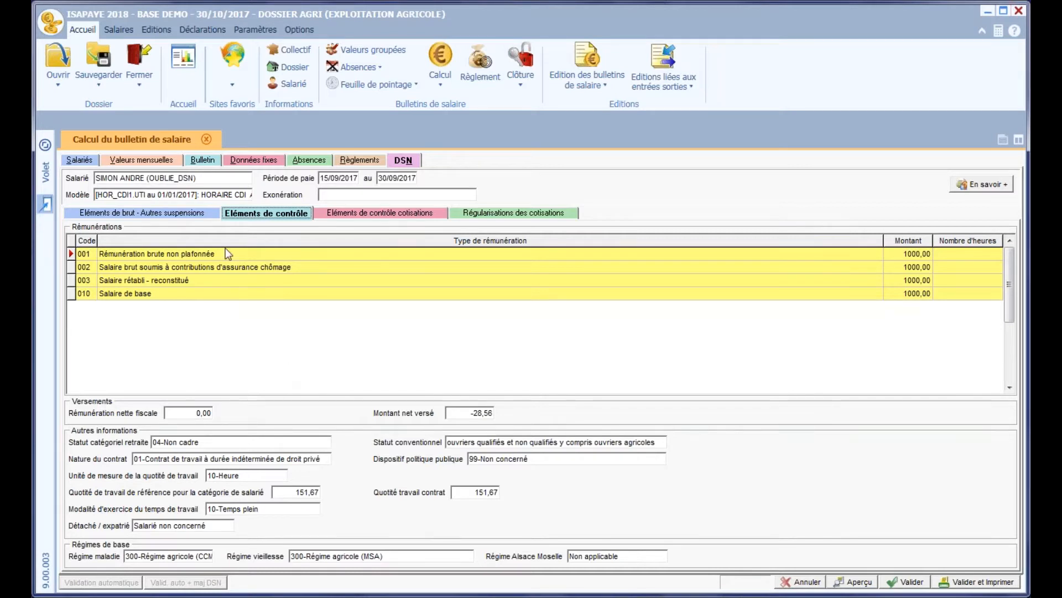
left_click(196, 214)
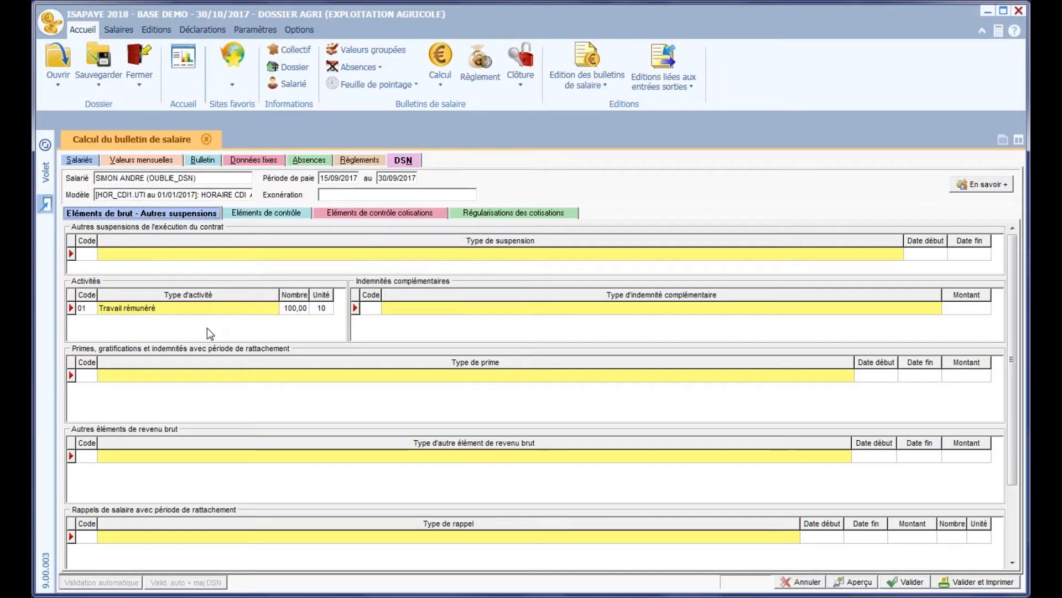
left_click(292, 215)
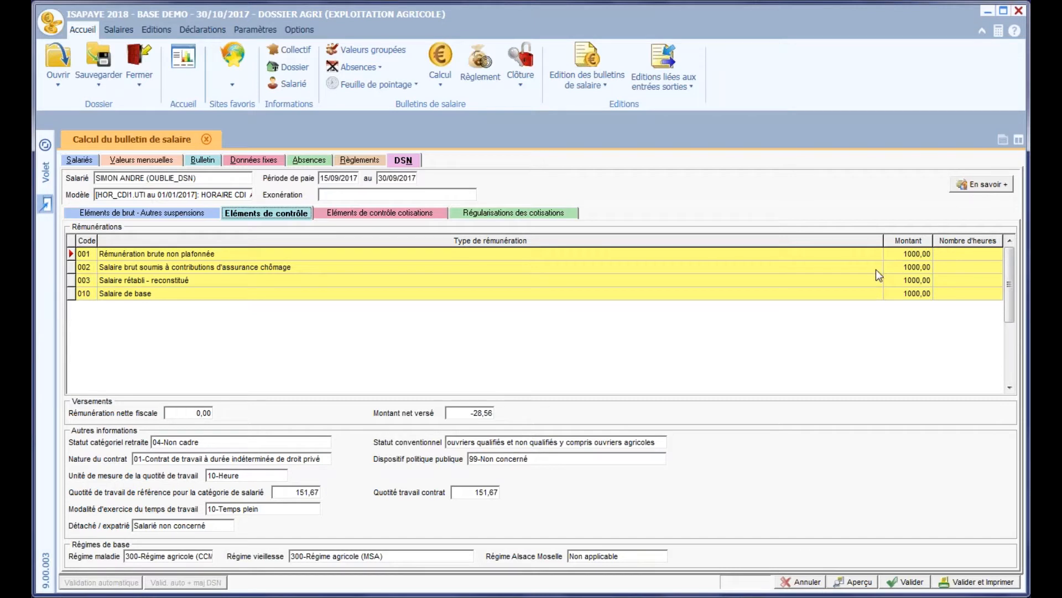
left_click(910, 581)
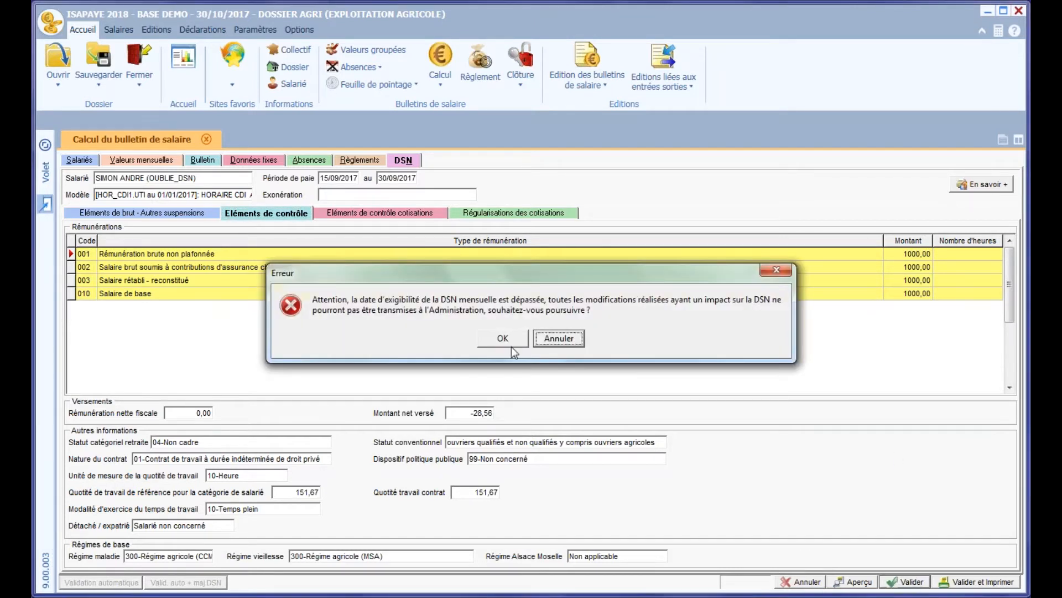
left_click(508, 343)
left_click(504, 339)
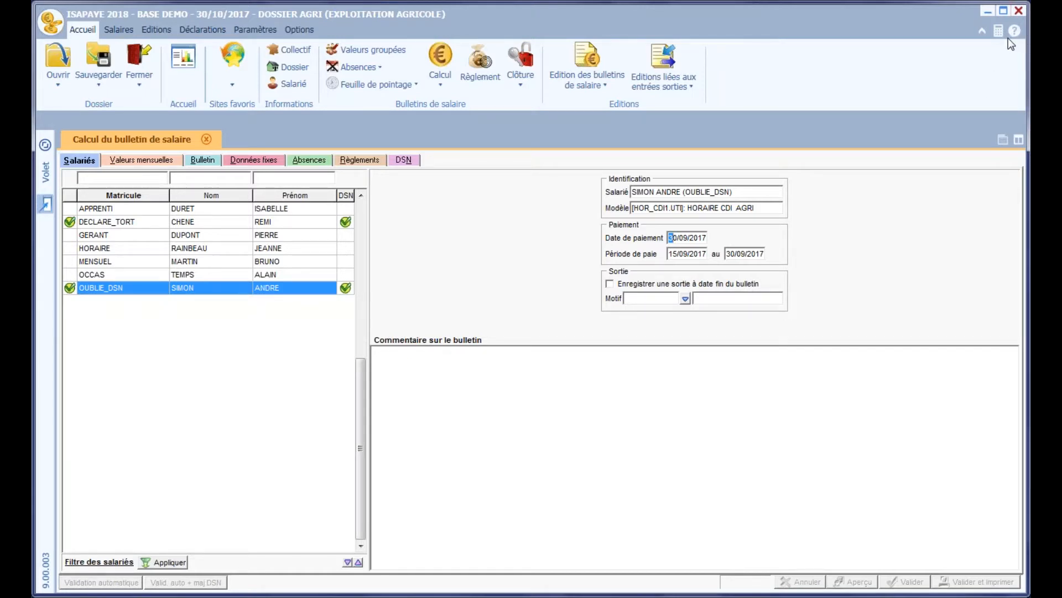
- Lock the 15/09/2017 - 30/09/2017 payslip of employee OUBLIE_DSN in the payslip closure screen and leave that screen
left_click(207, 138)
left_click(522, 62)
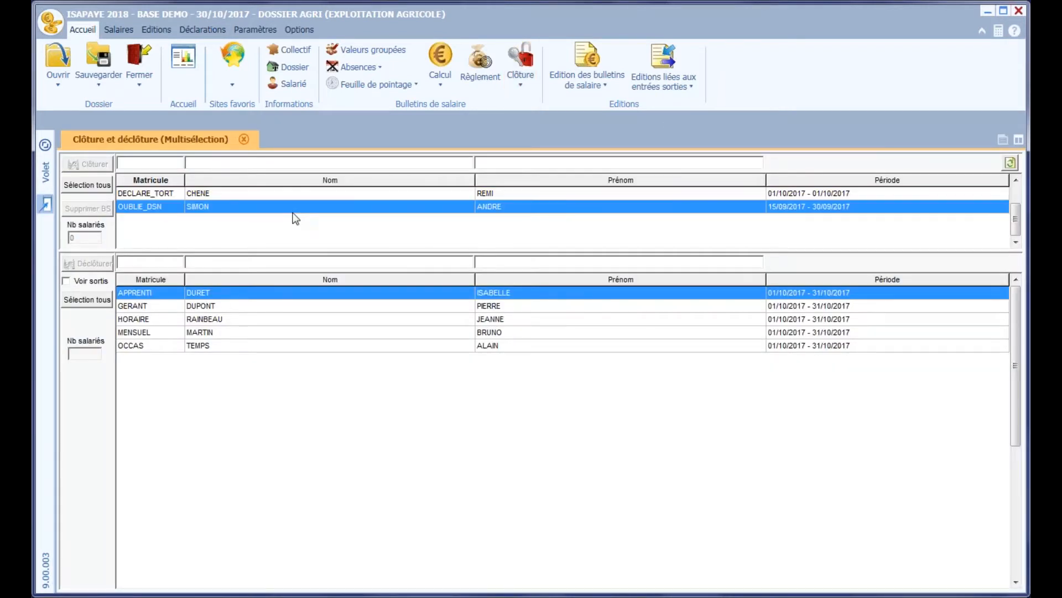
left_click(284, 196)
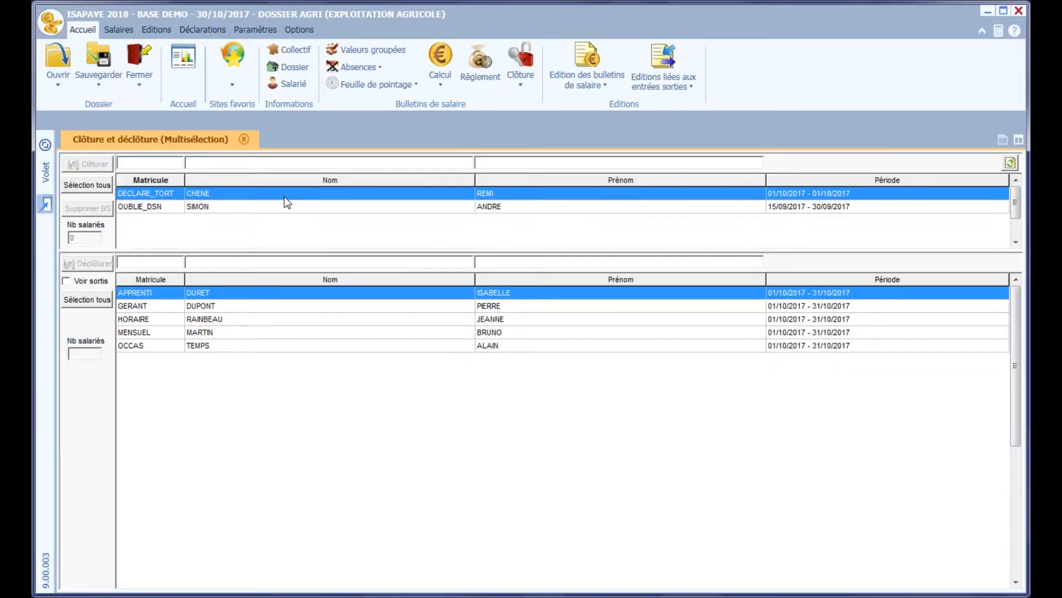
left_click(282, 210)
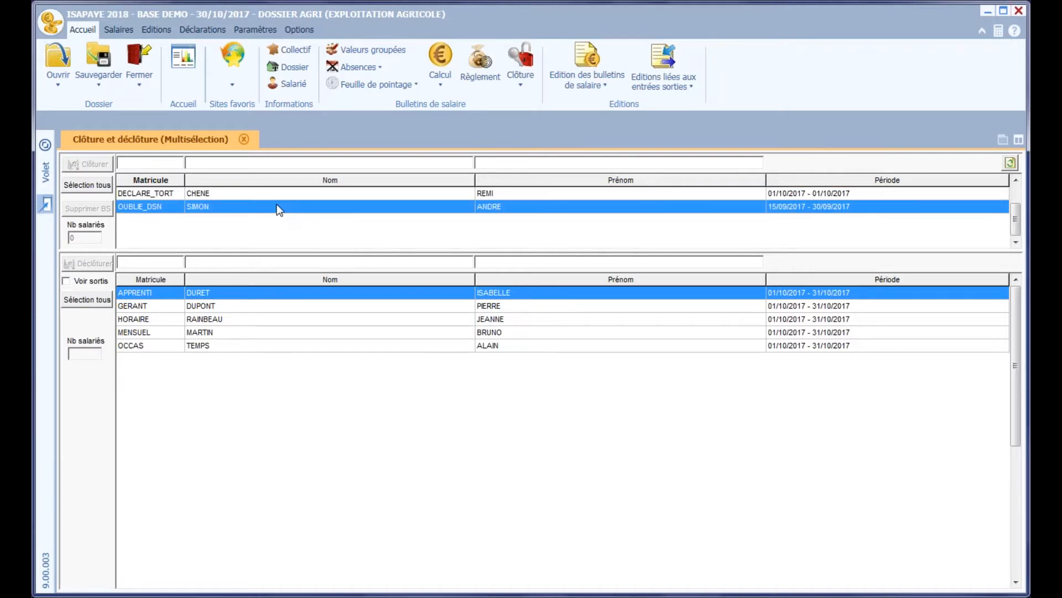
left_click(87, 185)
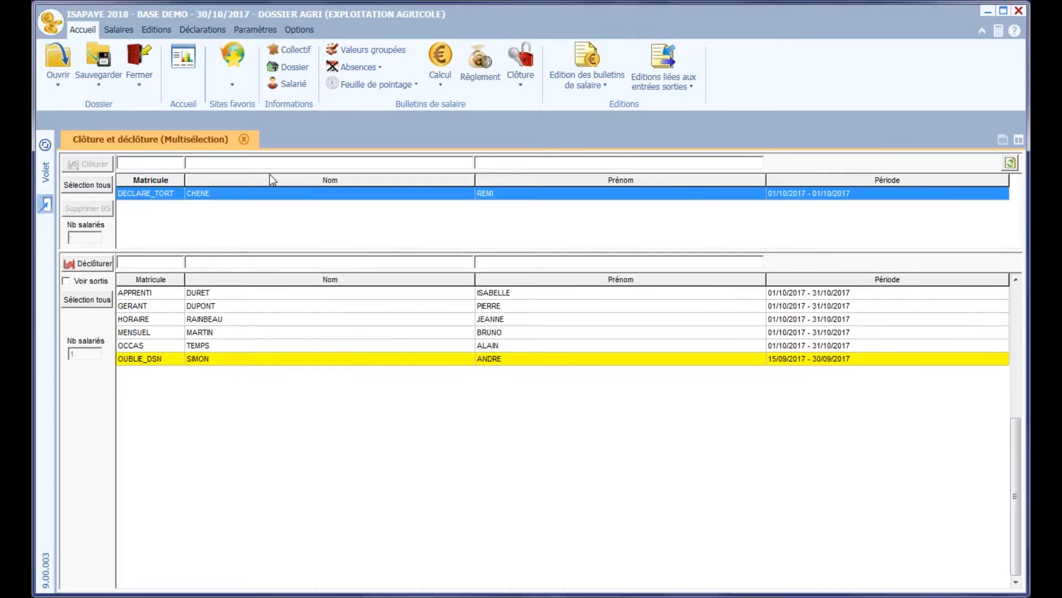
left_click(244, 140)
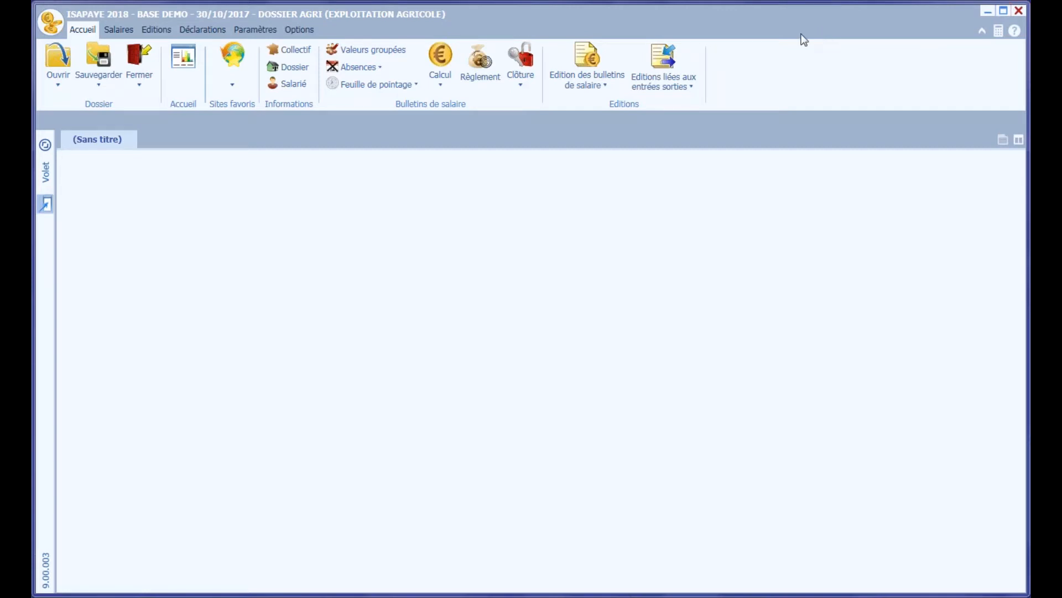
- Calculate the October 2017 payslip for employee OUBLIE_DSN and display its lines
left_click(441, 60)
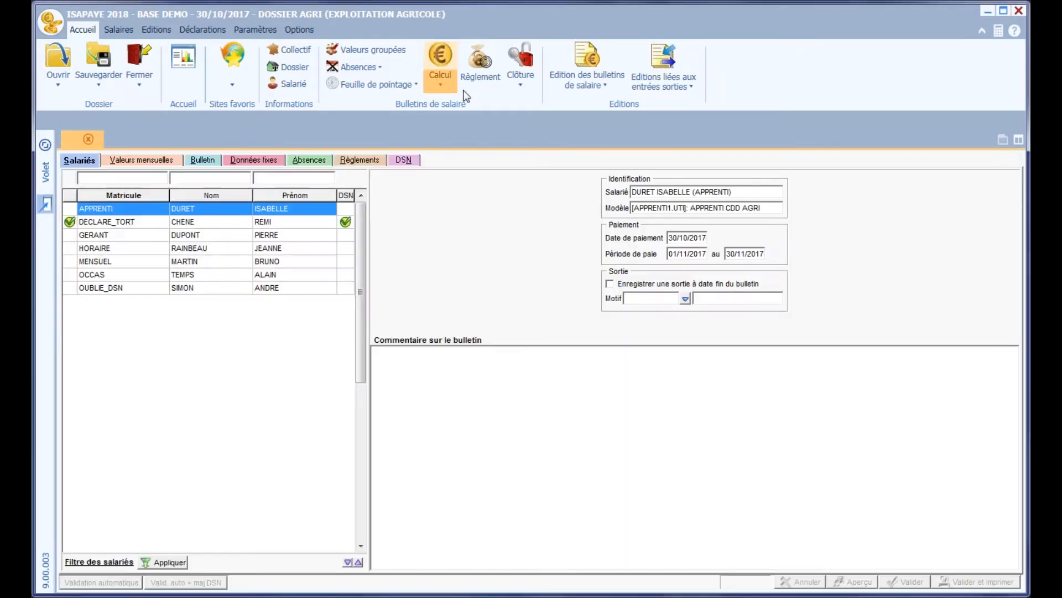
left_click(211, 288)
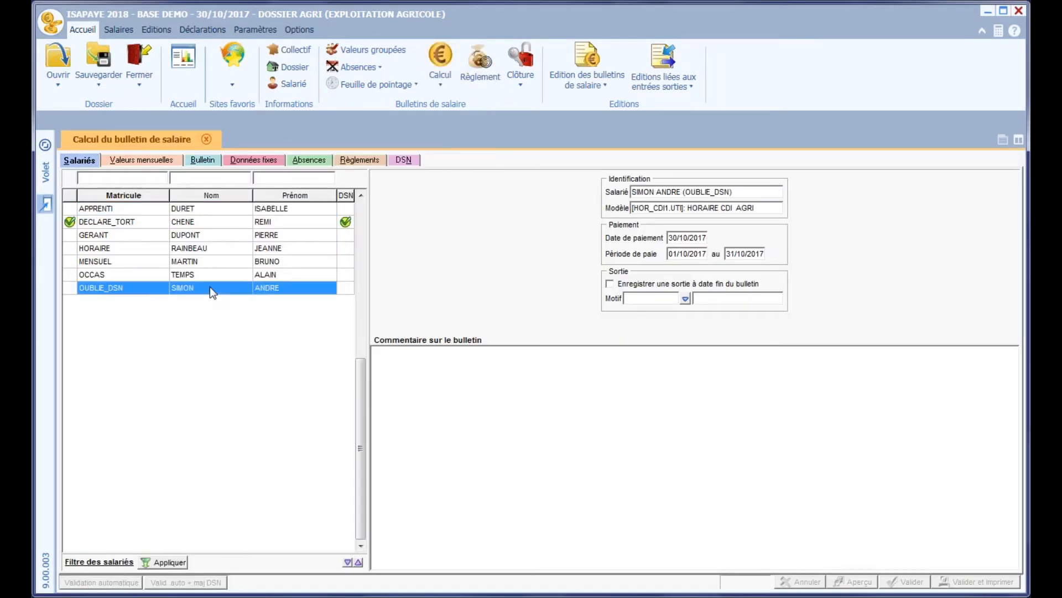
left_click(207, 162)
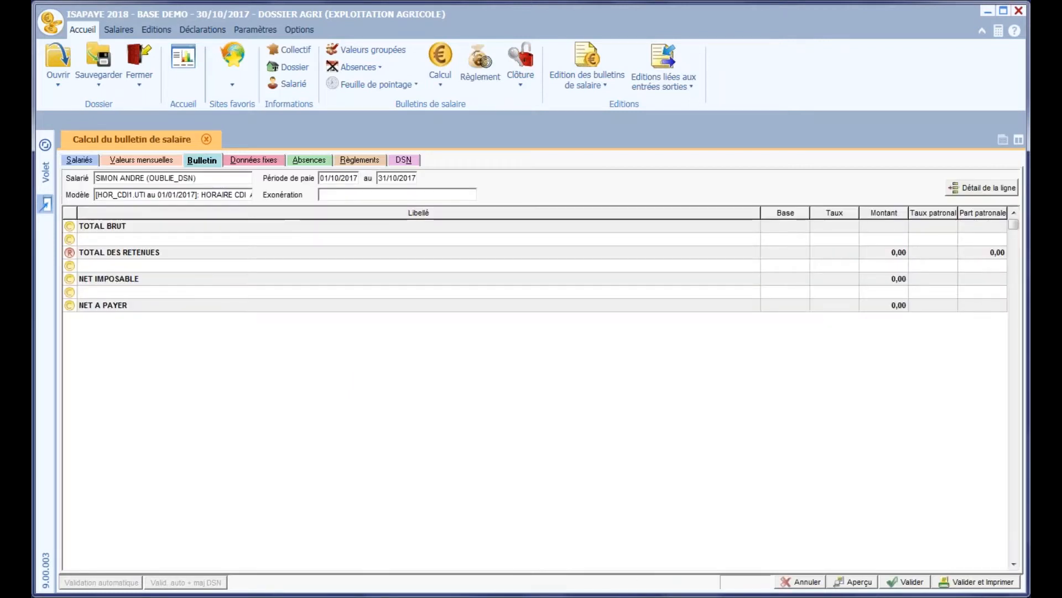
- Set the October hours at 100% (H100.ISA) to 136 and display the recalculated payslip
left_click(153, 161)
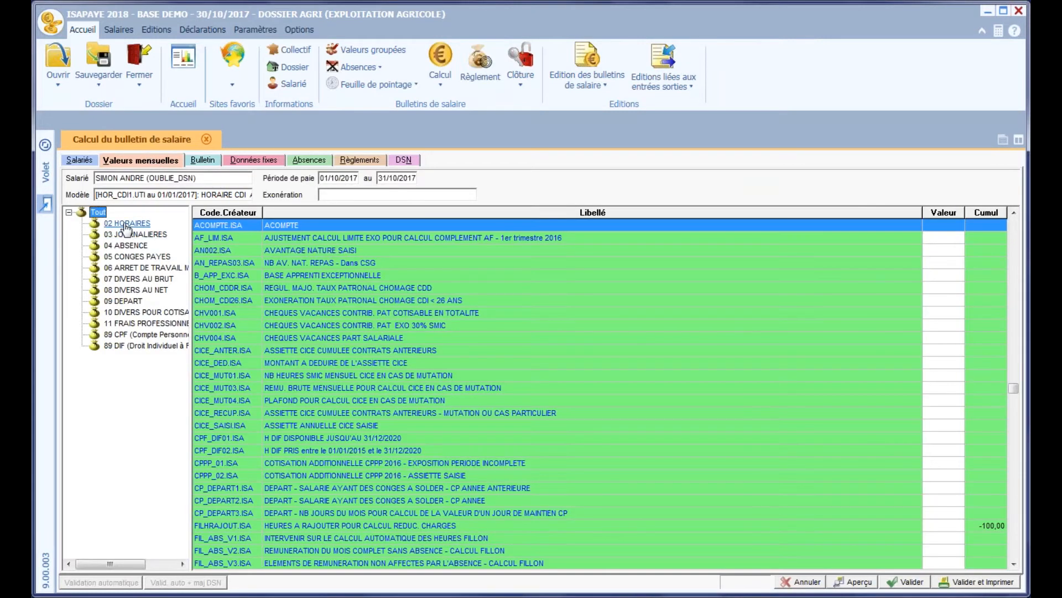
left_click(942, 225)
type("136")
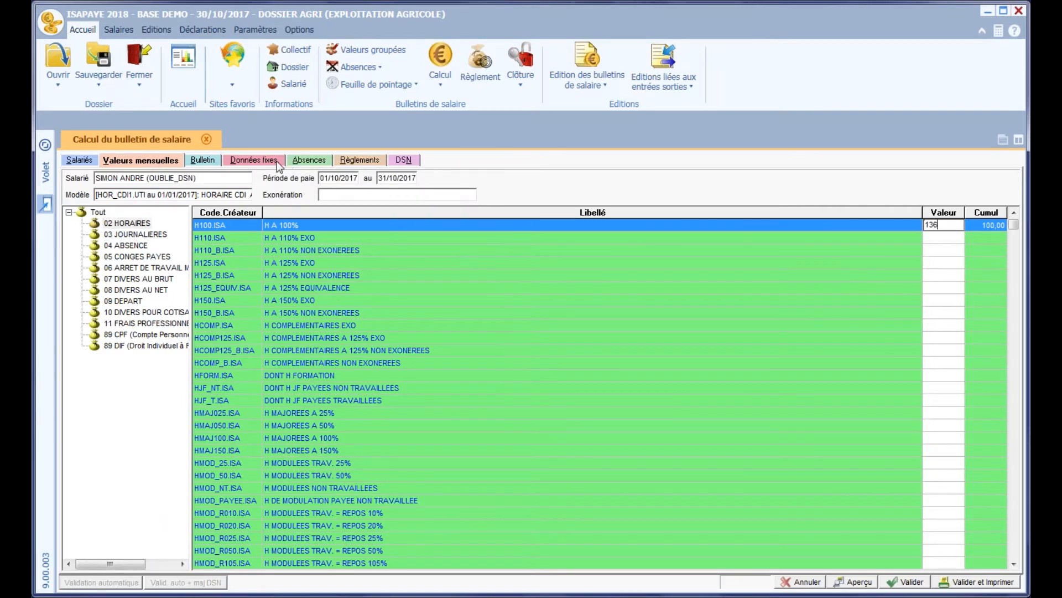
left_click(204, 160)
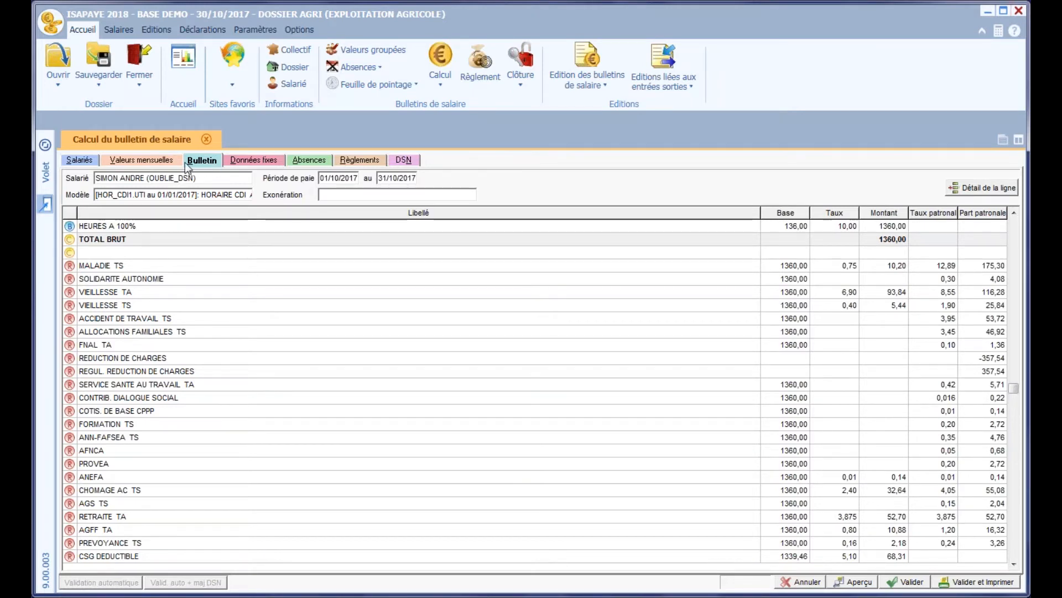
- In October's 08 DIVERS AU NET values, set REGUL005.ISA, AJUSTEMENT DU NET IMPOSABLE, to 796,82
left_click(125, 162)
left_click(145, 291)
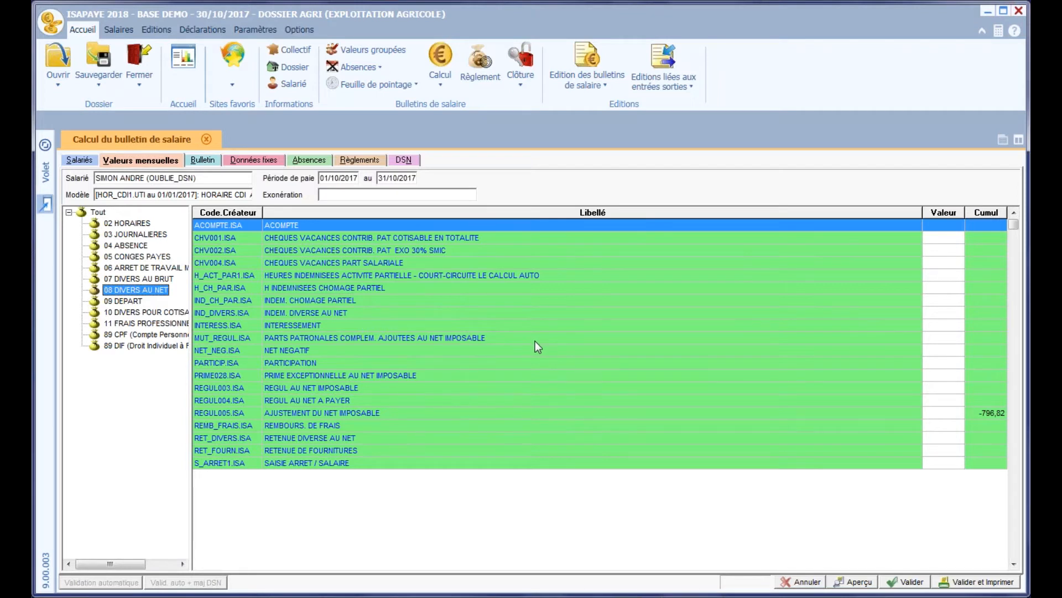
left_click(377, 415)
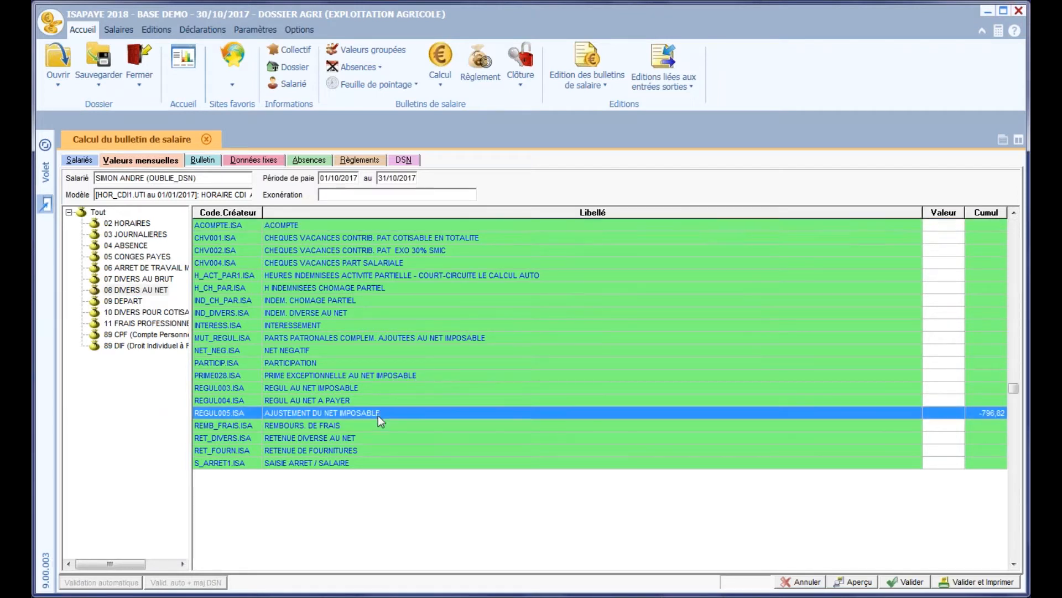
type("796,82")
- Set October's FILHRAJOUT.ISA hours for the charge reduction calculation to 100 and open the payslip's DSN data
left_click(145, 312)
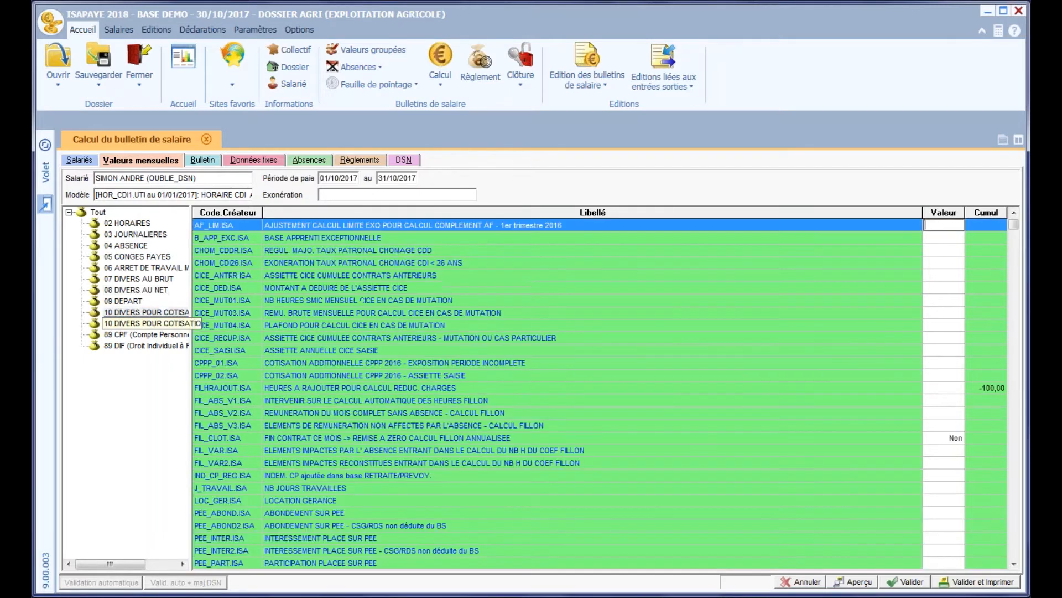
left_click(259, 389)
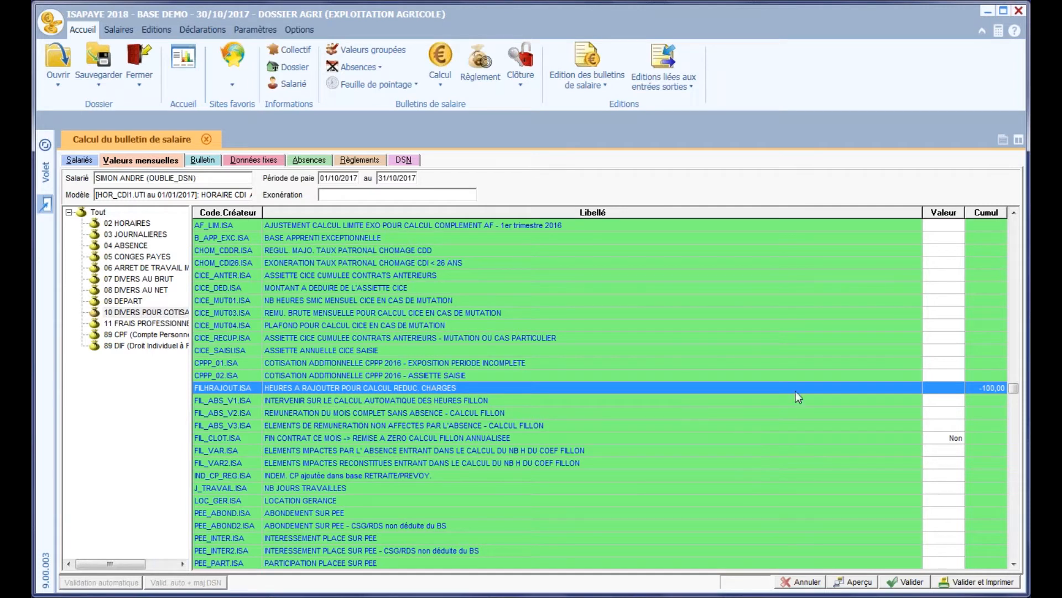
type("100")
left_click(401, 161)
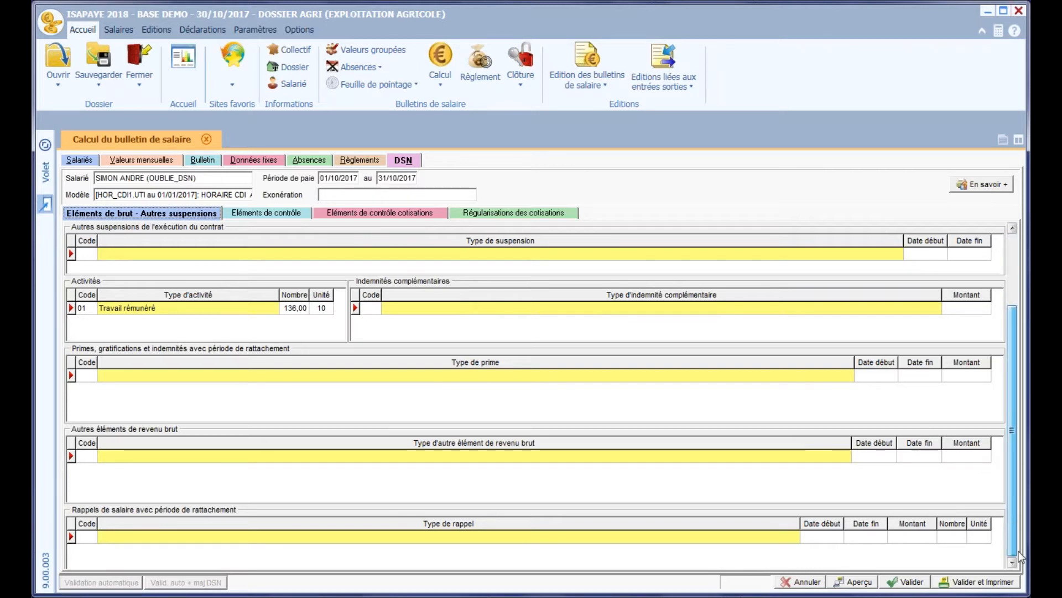
- Add a Rappels de salaire entry of type 001, Rappel suite évolution de salaire, for the period 15/09/2017 to 30/09/2017
left_click(1012, 531)
left_click(90, 441)
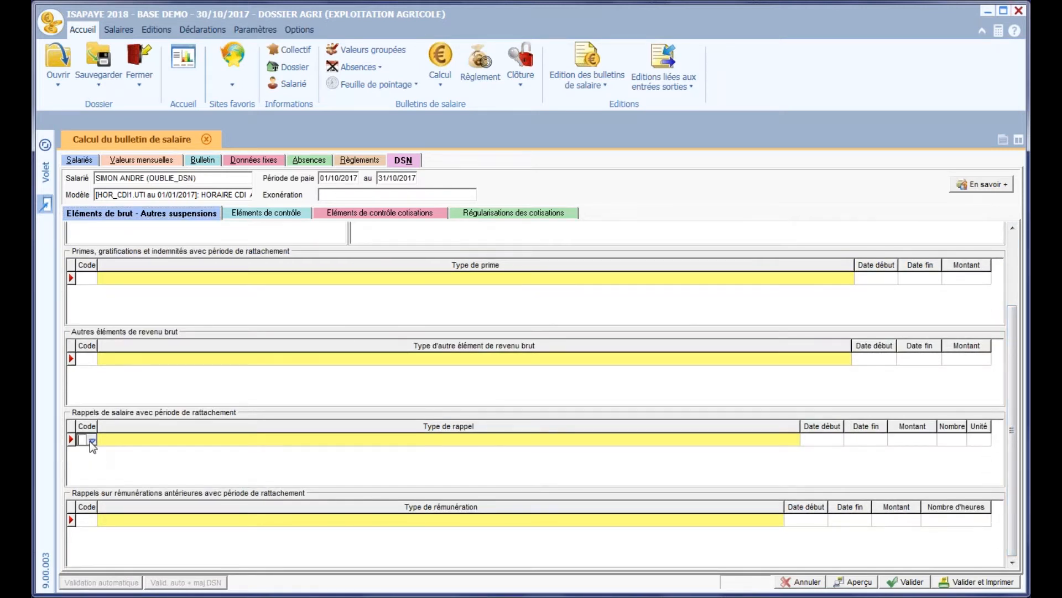
left_click(91, 440)
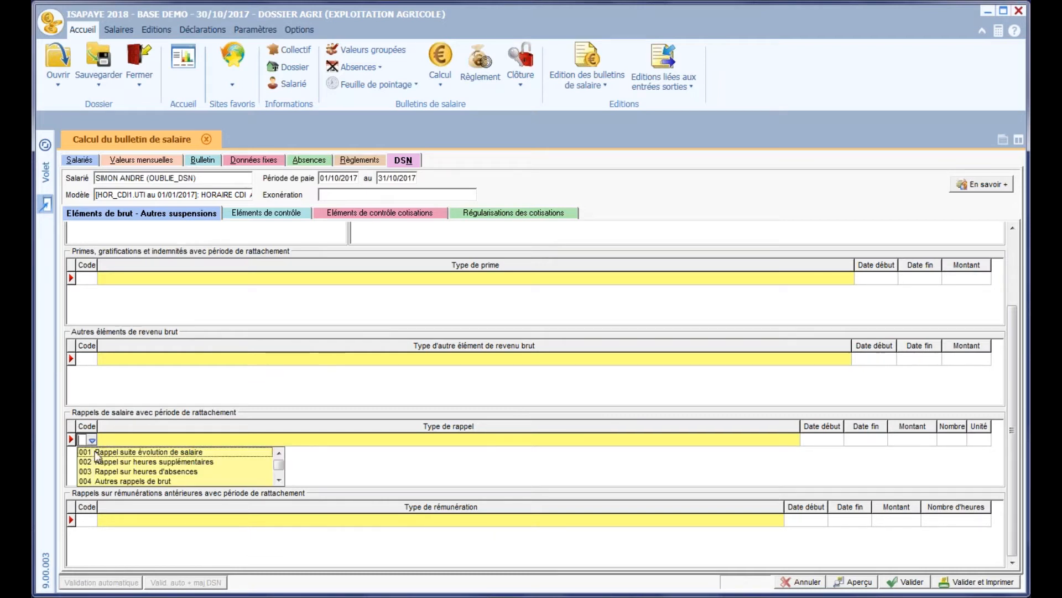
left_click(100, 452)
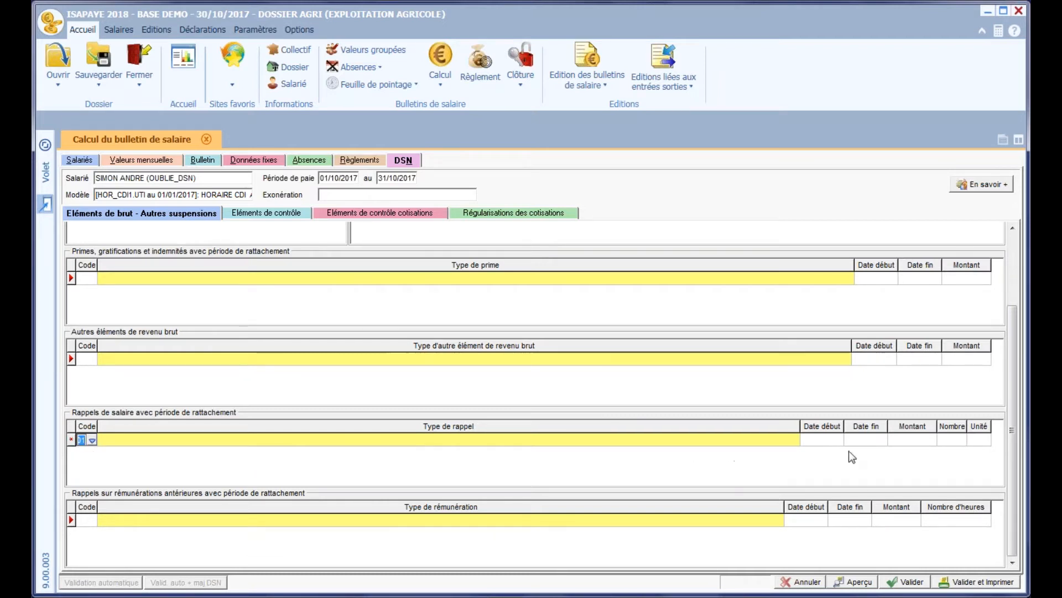
key("Tab")
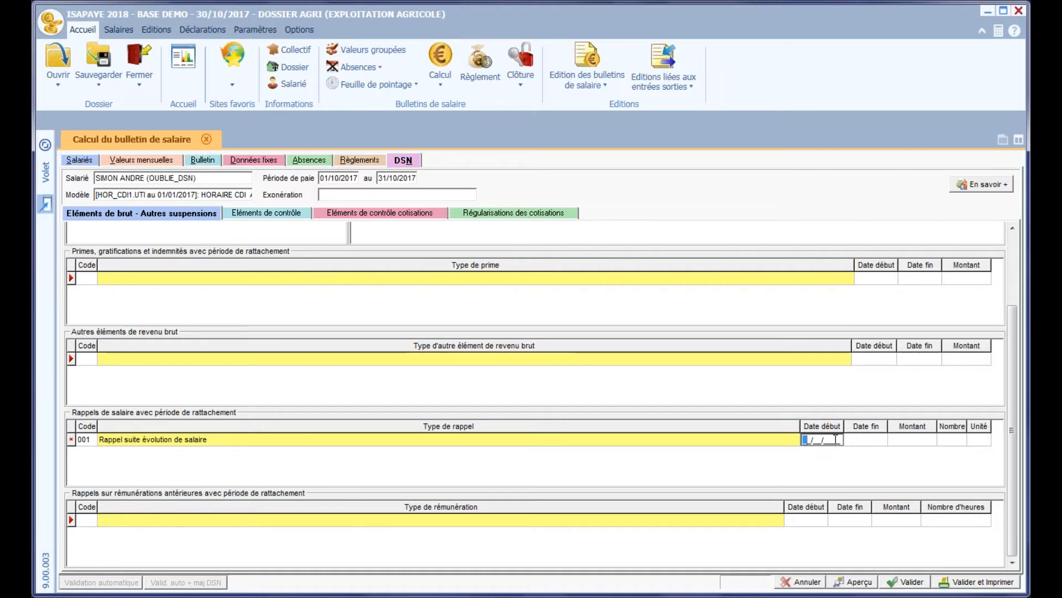
type("15092017")
key("Tab")
type("30/09/2017")
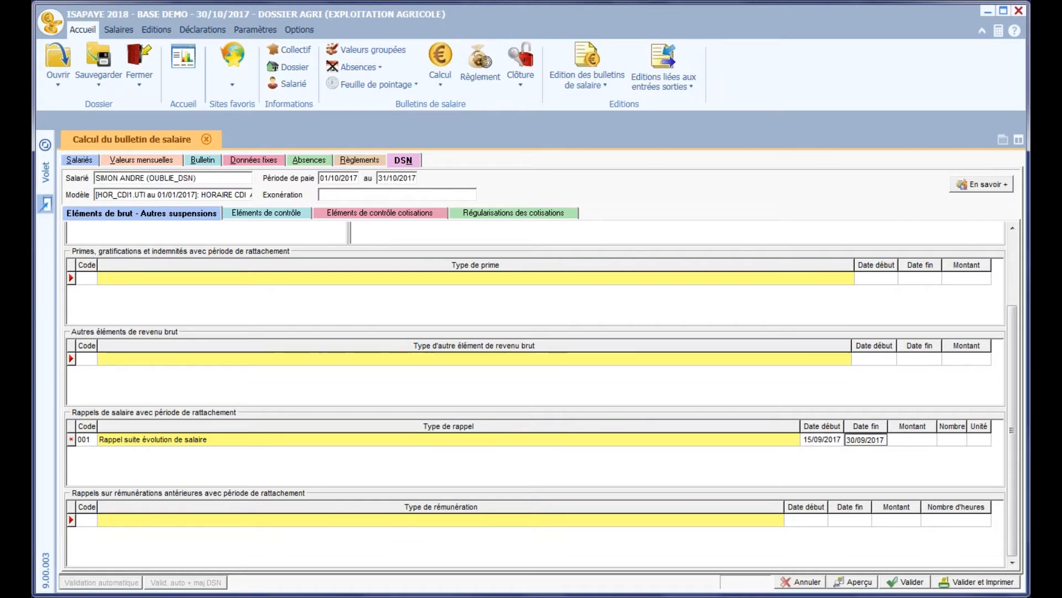
- Set the 001 salary recall's Nombre to 100 and its Unité to 10
left_click(951, 441)
type("100")
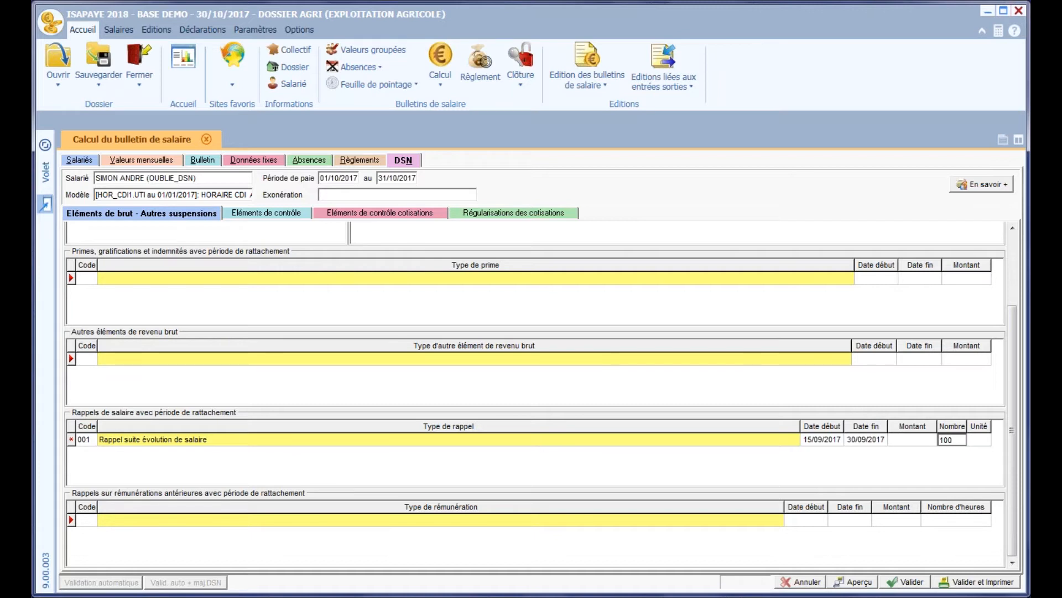
left_click(987, 440)
left_click(988, 440)
left_click(982, 462)
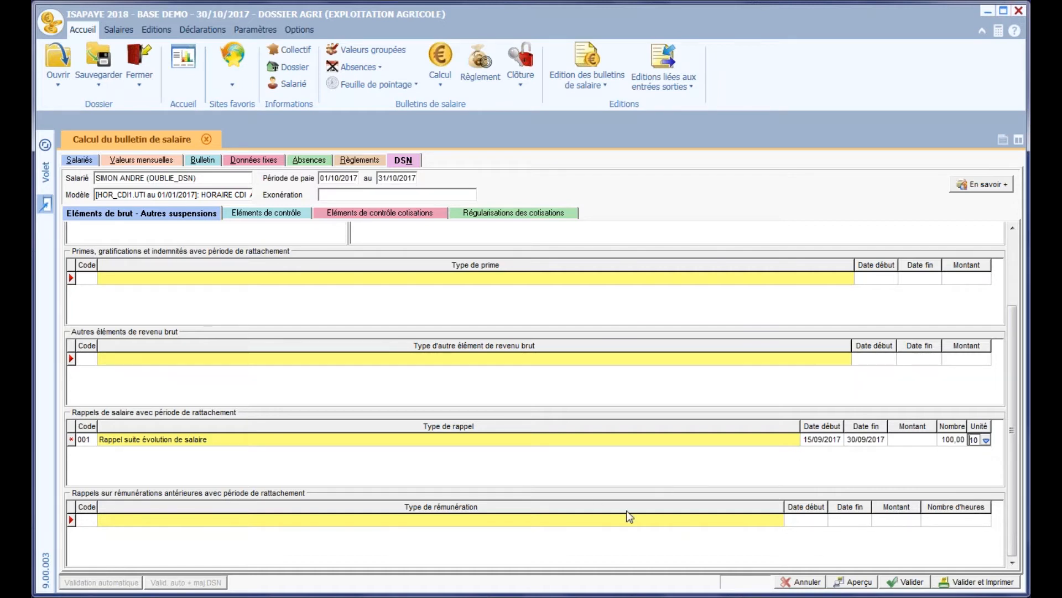
- Under Rappels sur rémunérations antérieures, enter 001 Rémunération brute non plafonnée from 15/09/2017 to 30/09/2017 with an amount of 1000
left_click(92, 521)
left_click(91, 521)
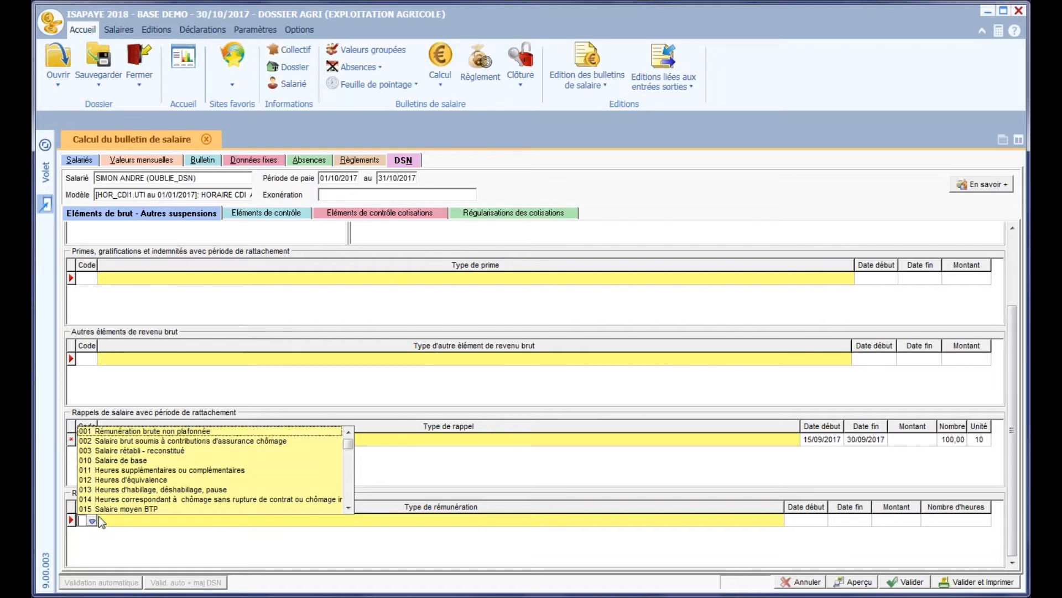
left_click(107, 431)
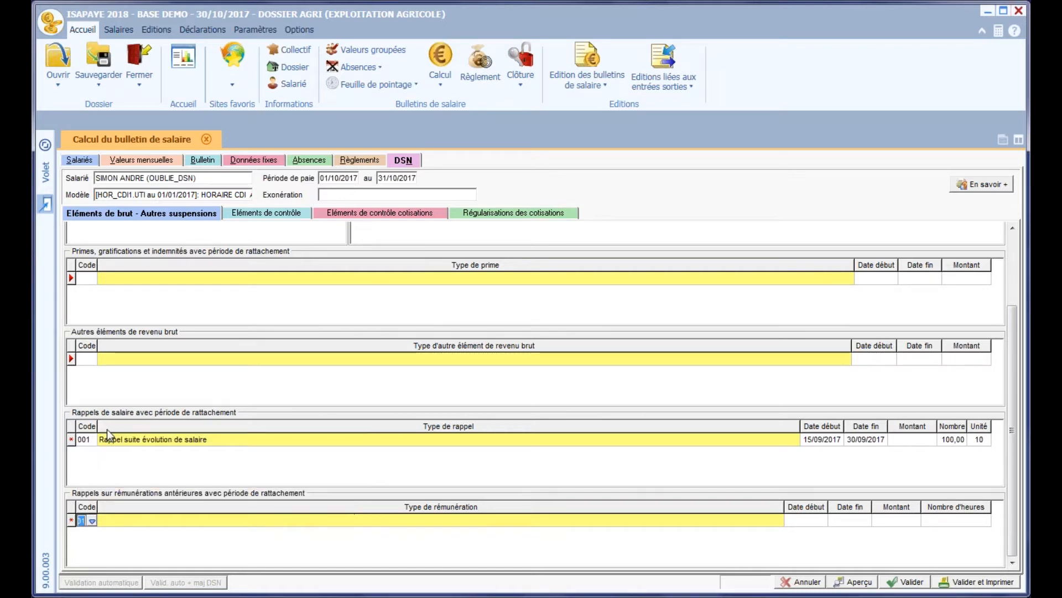
left_click(809, 520)
type("15/09/2017")
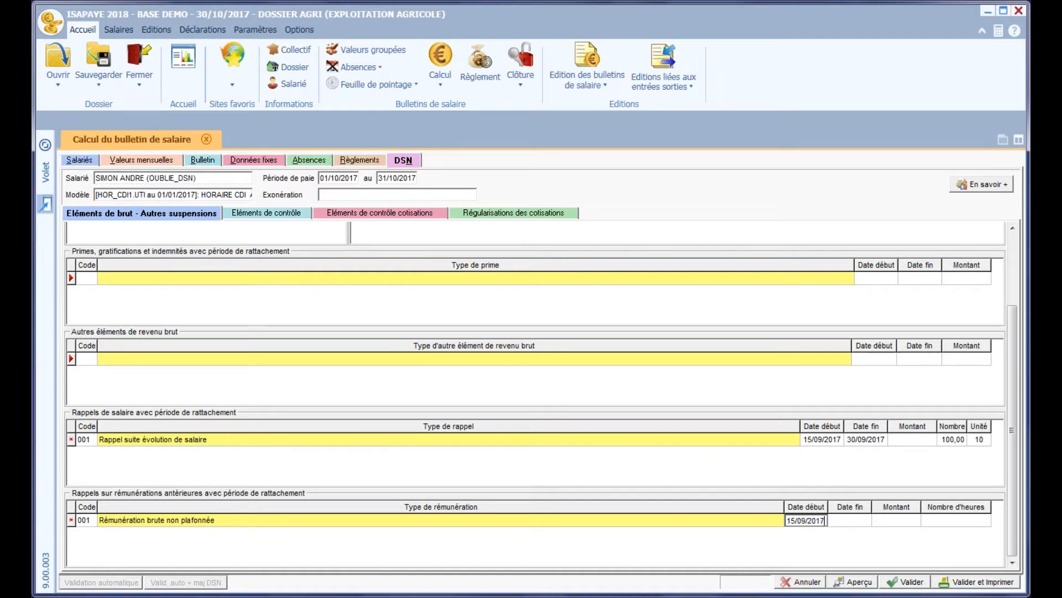
key("Tab")
type("30/0")
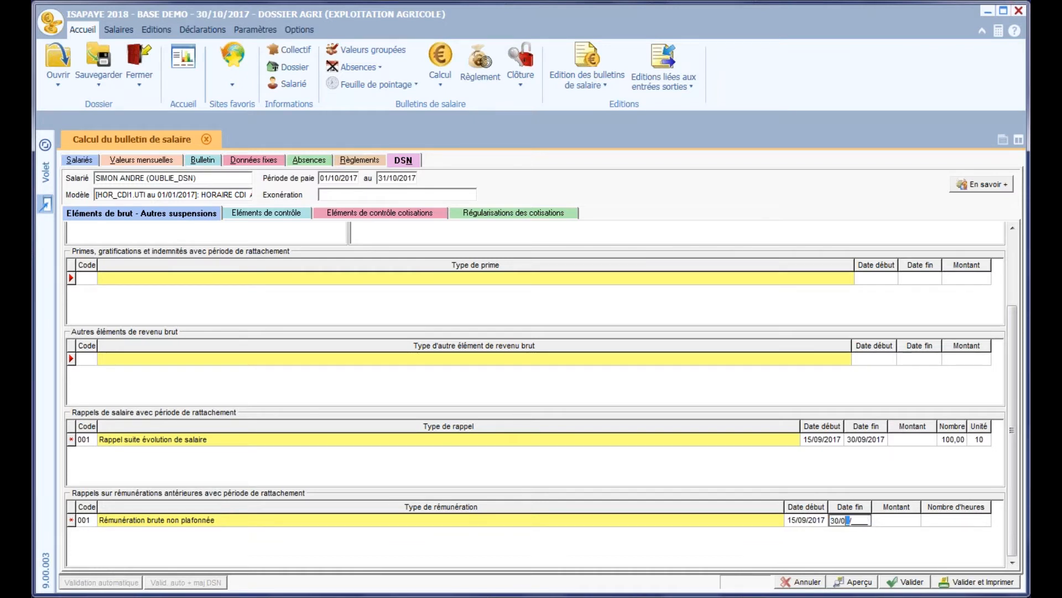
type("9/2017")
key("Tab")
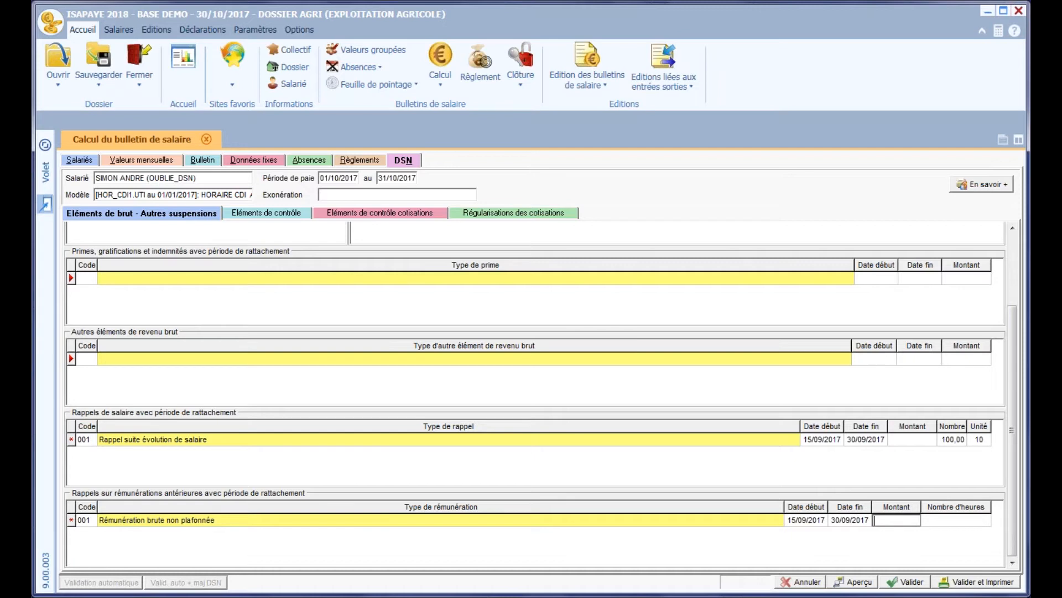
type("1000")
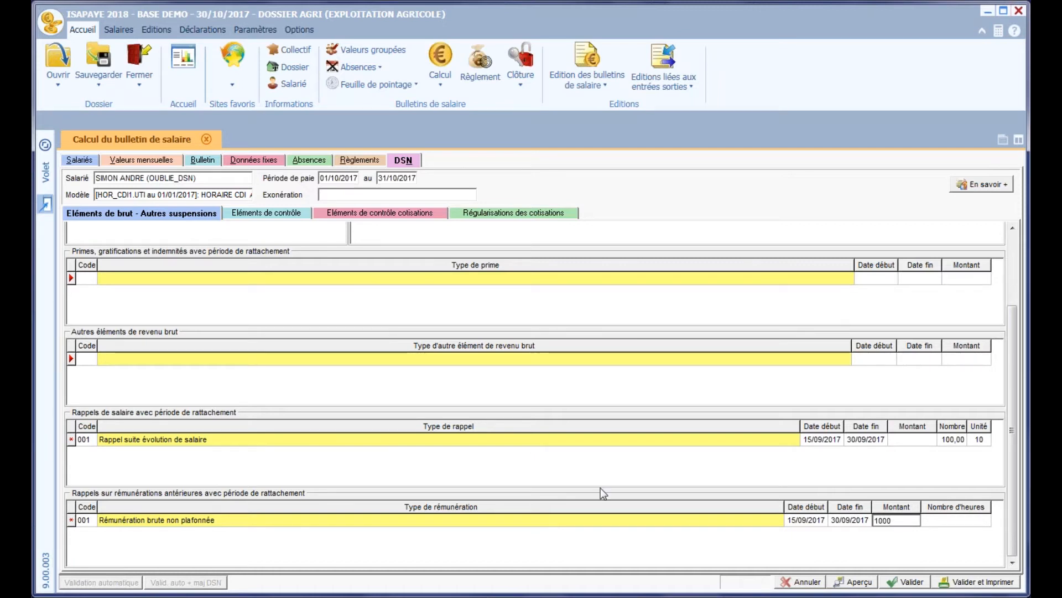
- Add a prior-remuneration recall 002, Salaire brut soumis à contributions d'assurance chômage, from 15/09/2017 to 30/09/2017 with an amount of 1000
right_click(416, 539)
left_click(473, 558)
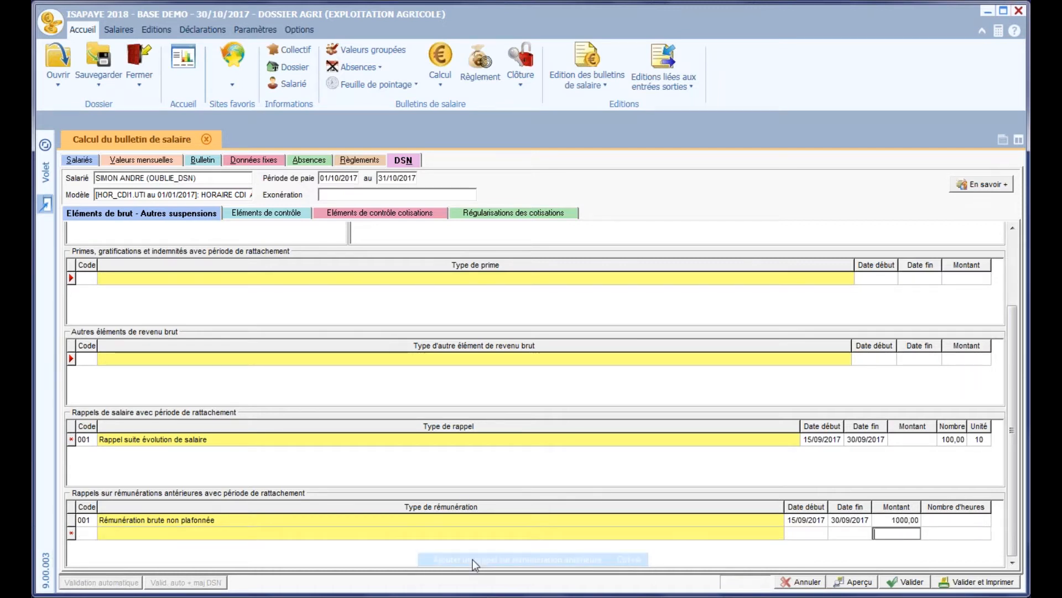
left_click(92, 534)
left_click(92, 534)
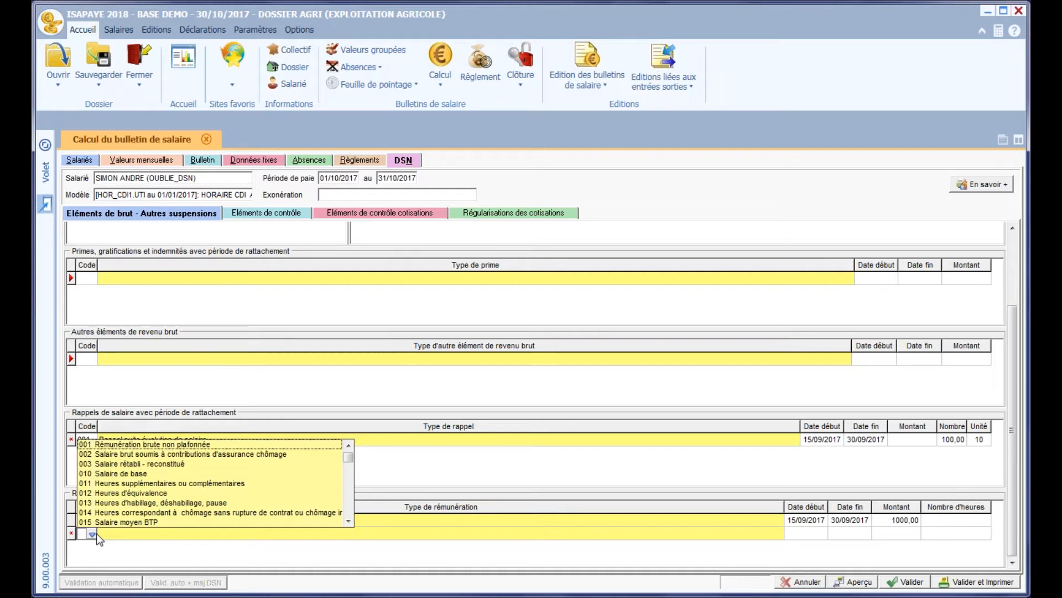
left_click(117, 455)
key("Tab")
type("15/09/2017")
key("Tab")
type("30/09/")
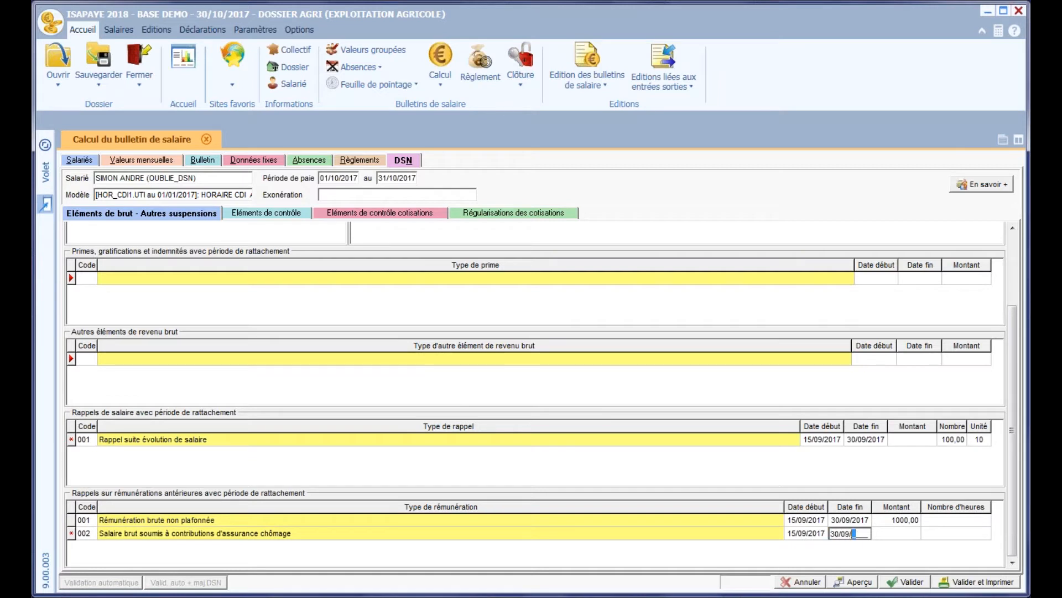
type("2017")
key("Tab")
type("1000")
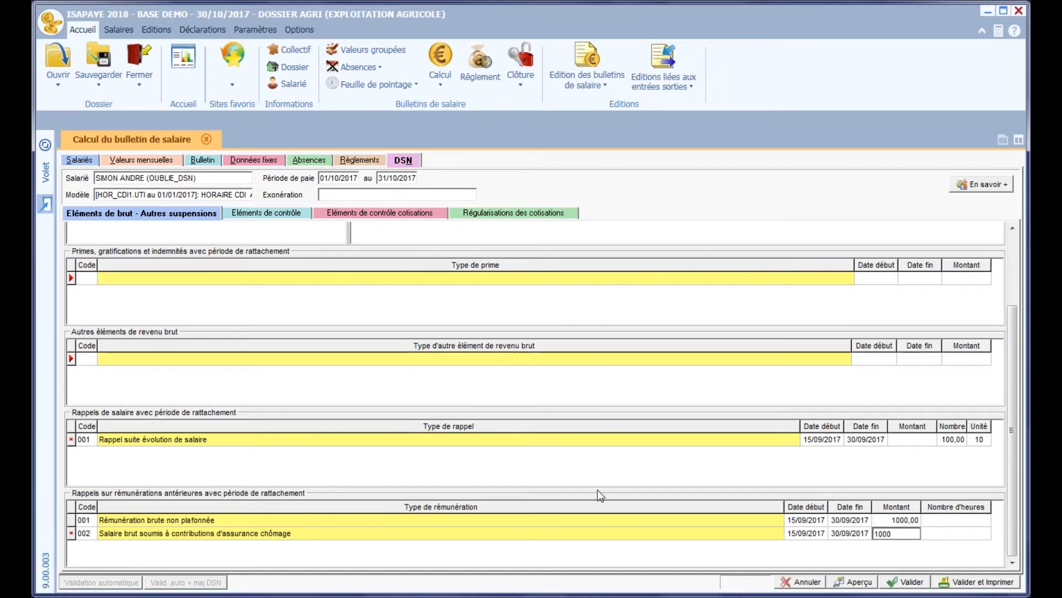
- Add a prior-remuneration recall 003, Salaire rétabli - reconstitué, from 15/09/2017 to 30/09/2017 with an amount of 1000
right_click(406, 535)
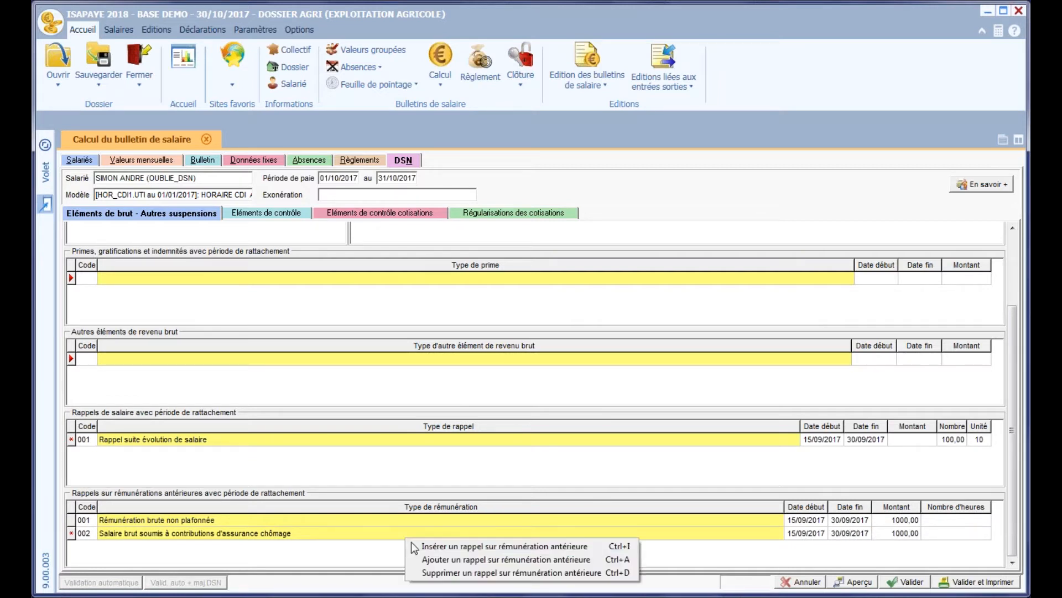
left_click(441, 558)
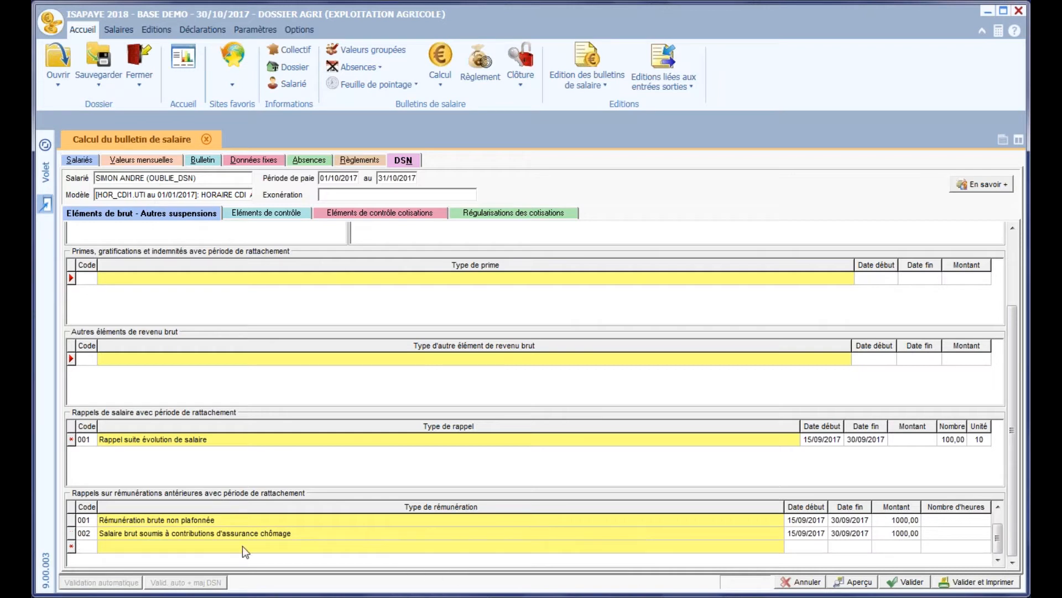
left_click(92, 546)
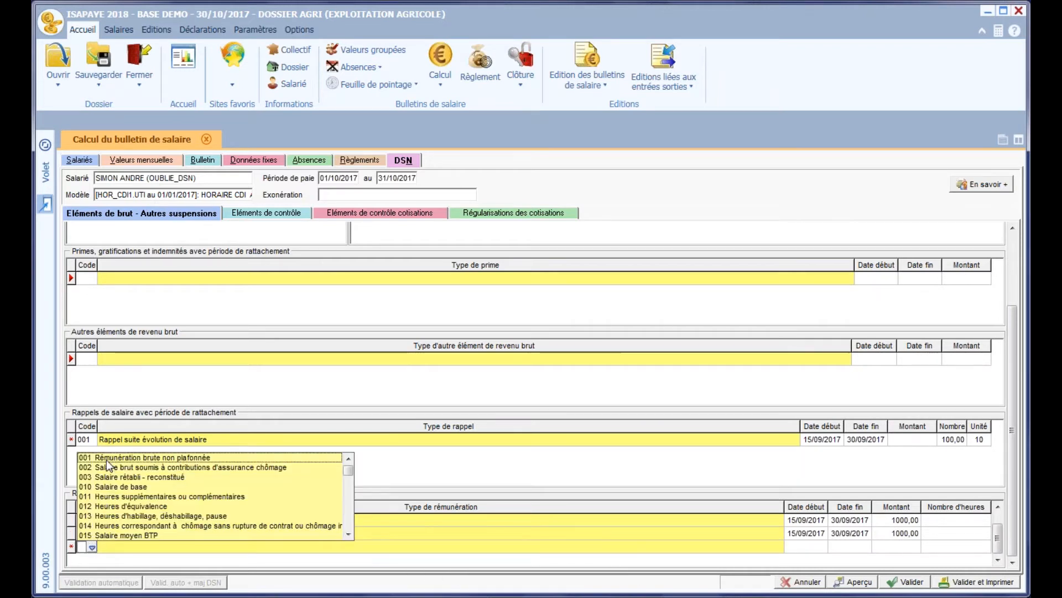
left_click(106, 476)
left_click(806, 546)
type("15092017")
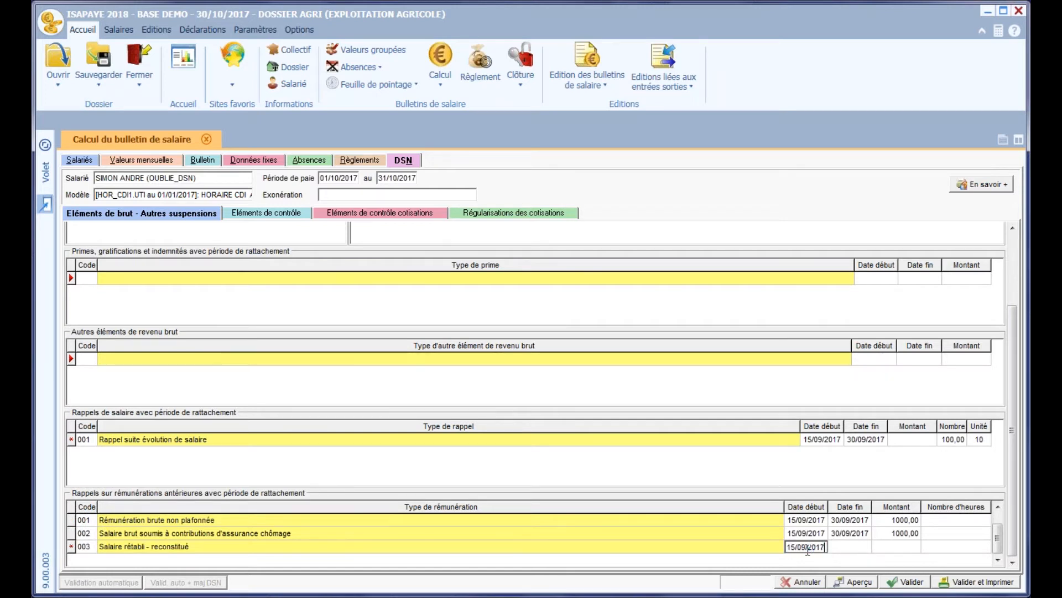
key("Tab")
type("30092017")
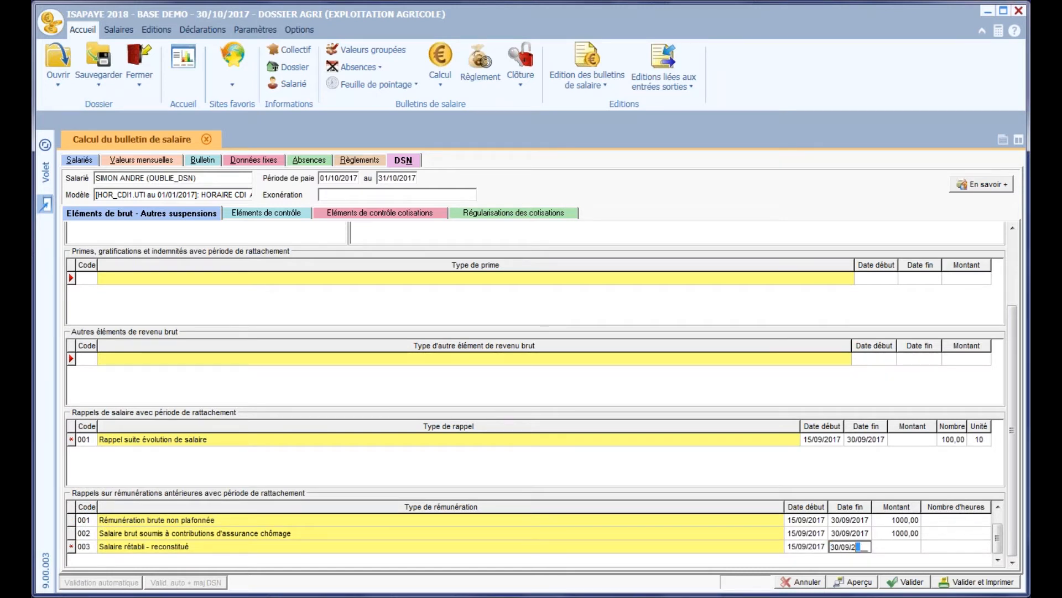
key("Tab")
type("1000")
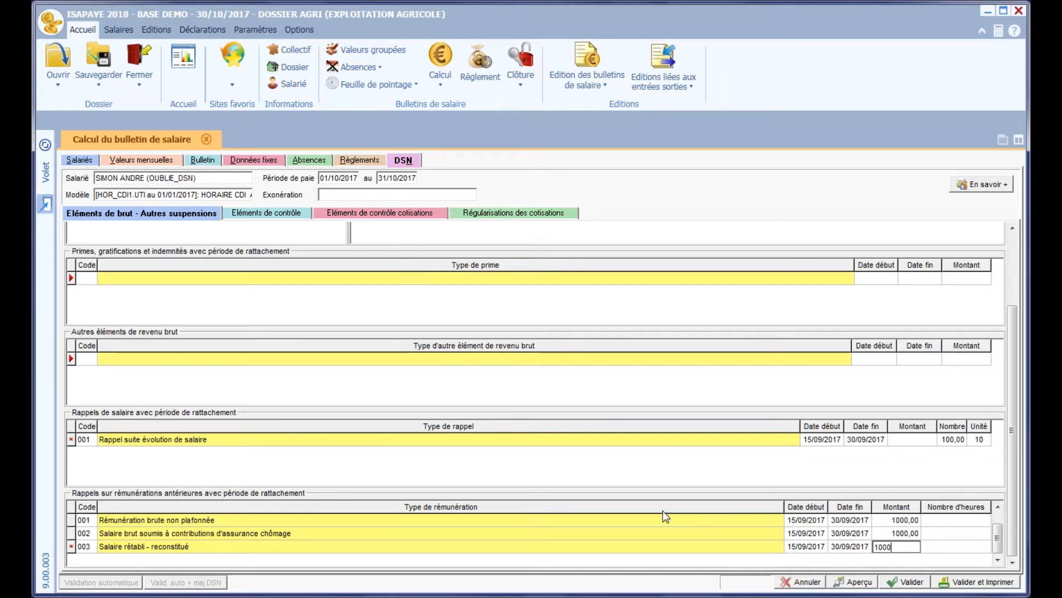
- Add a prior-remuneration recall 010, Salaire de base, from 15/09/2017 to 30/09/2017 with an amount of 1000
right_click(555, 536)
left_click(588, 557)
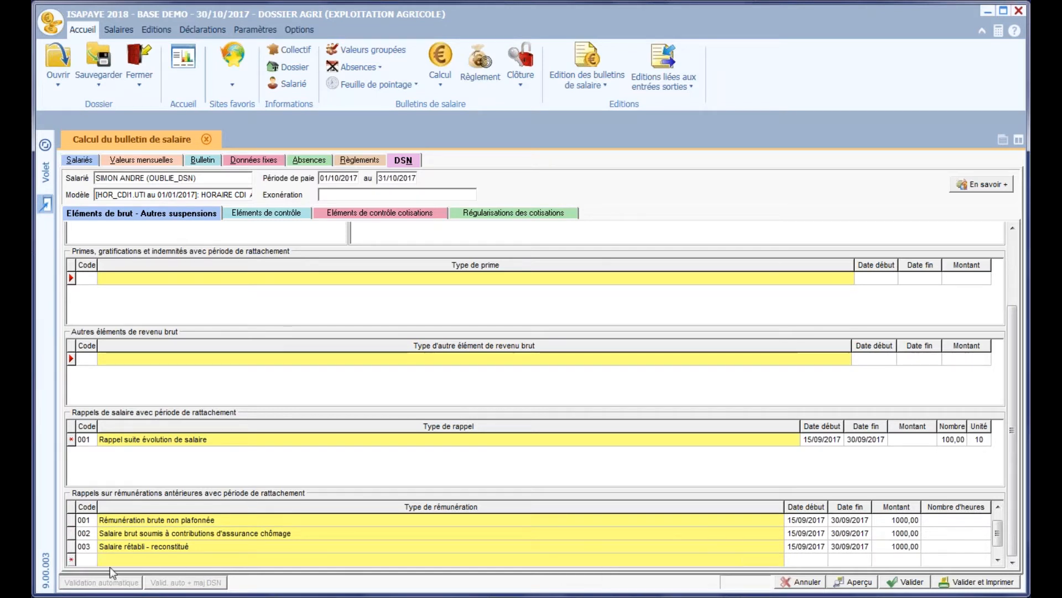
left_click(93, 560)
left_click(110, 499)
left_click(816, 560)
type("1509201")
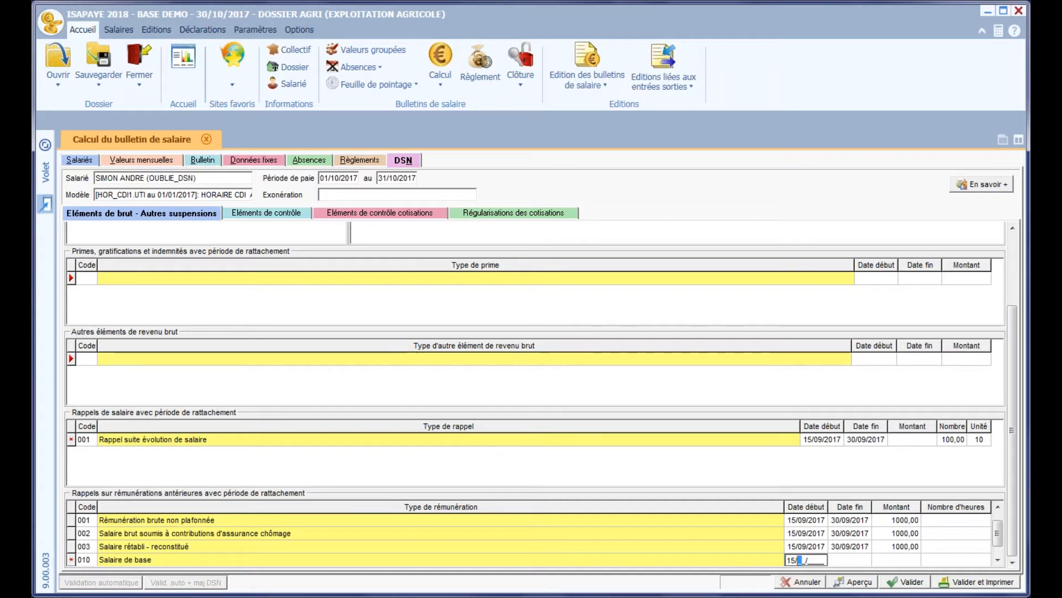
key("Tab")
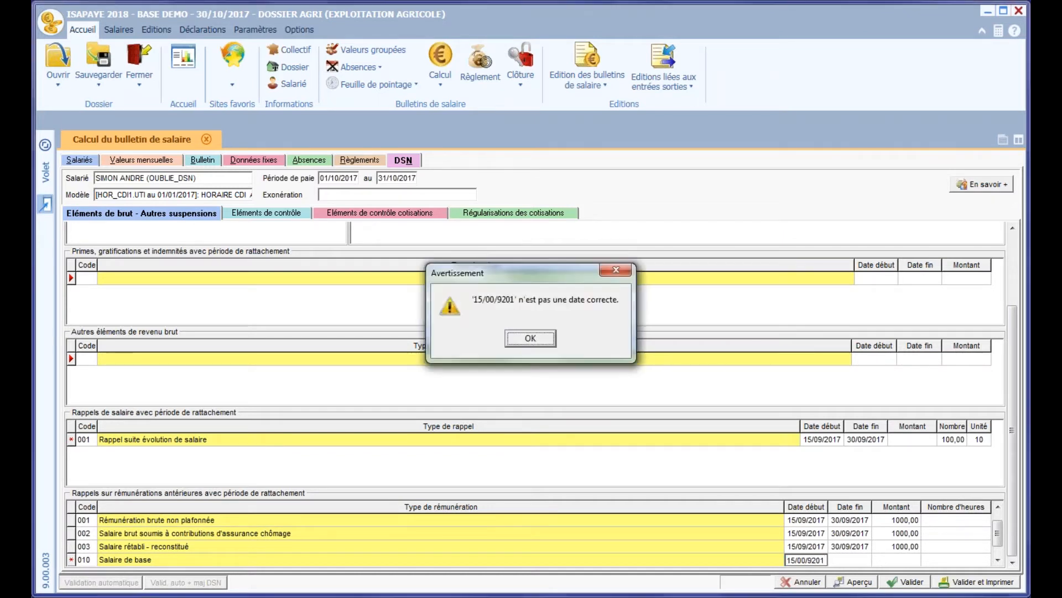
left_click(530, 338)
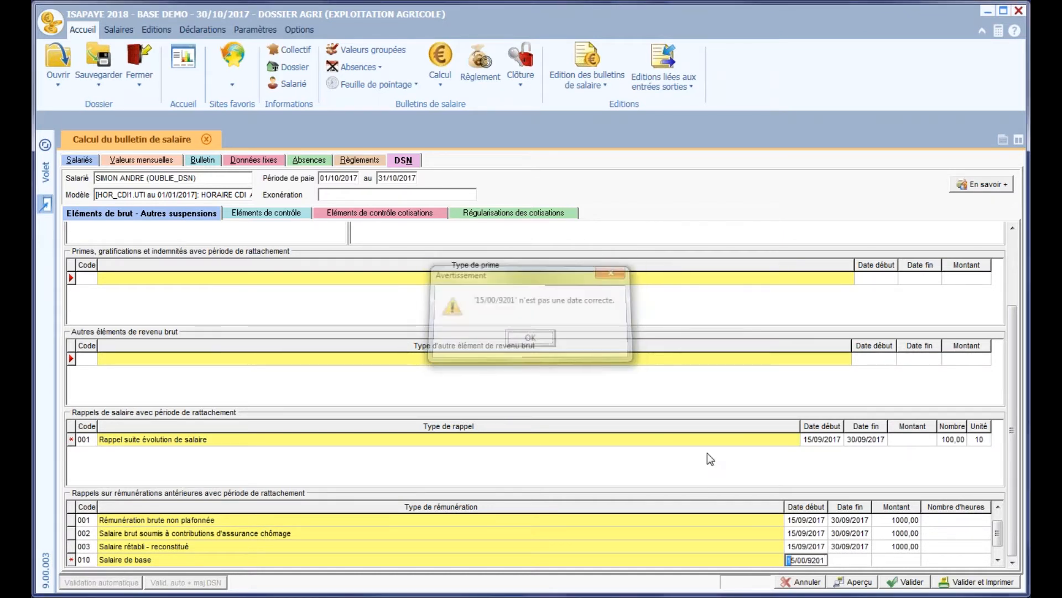
type("15/09/2017")
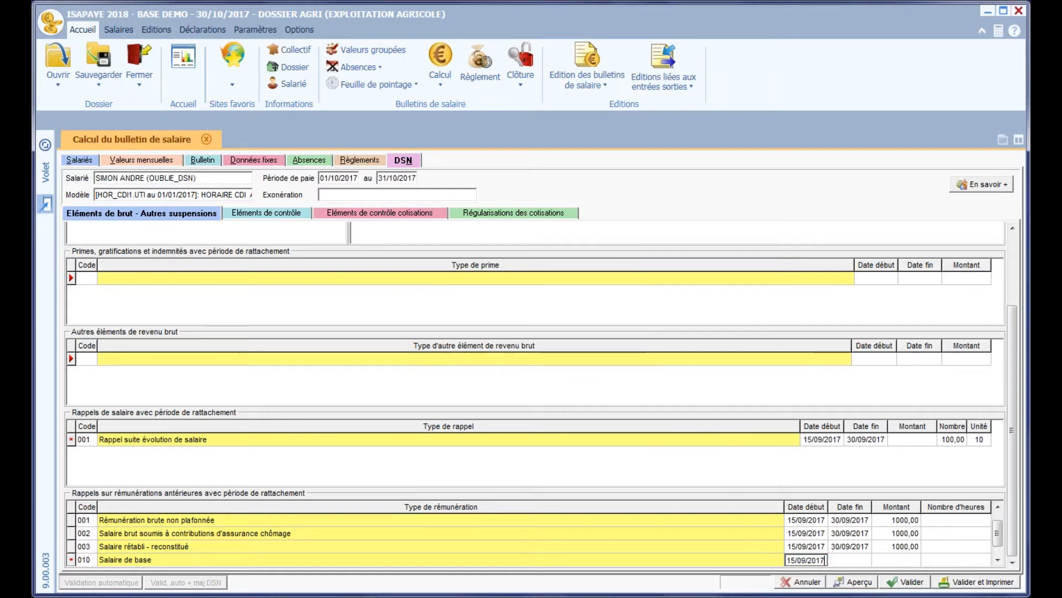
key("Tab")
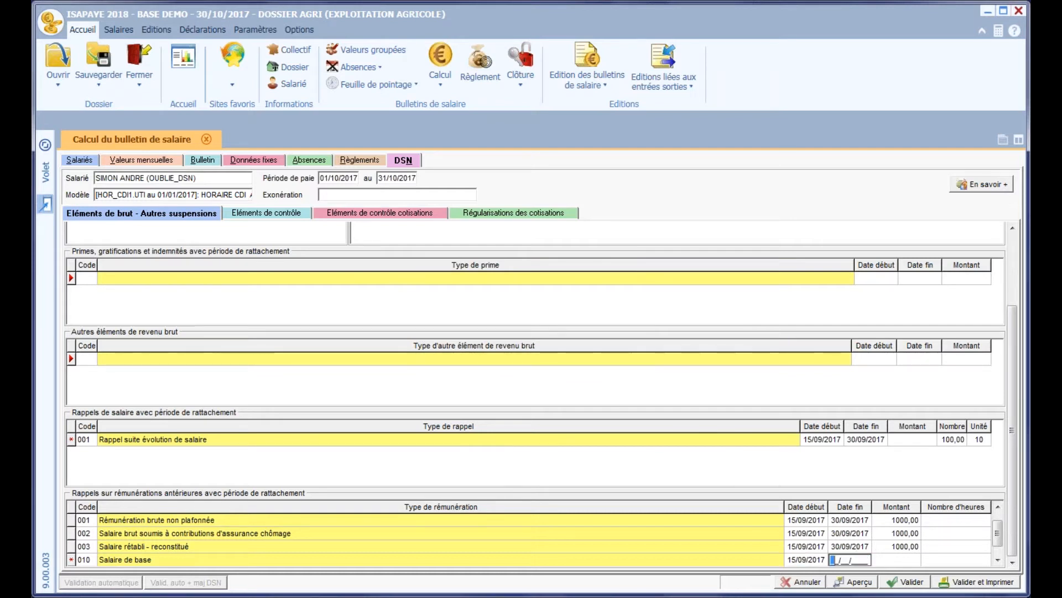
type("30/09/2017")
left_click(902, 559)
type("1000")
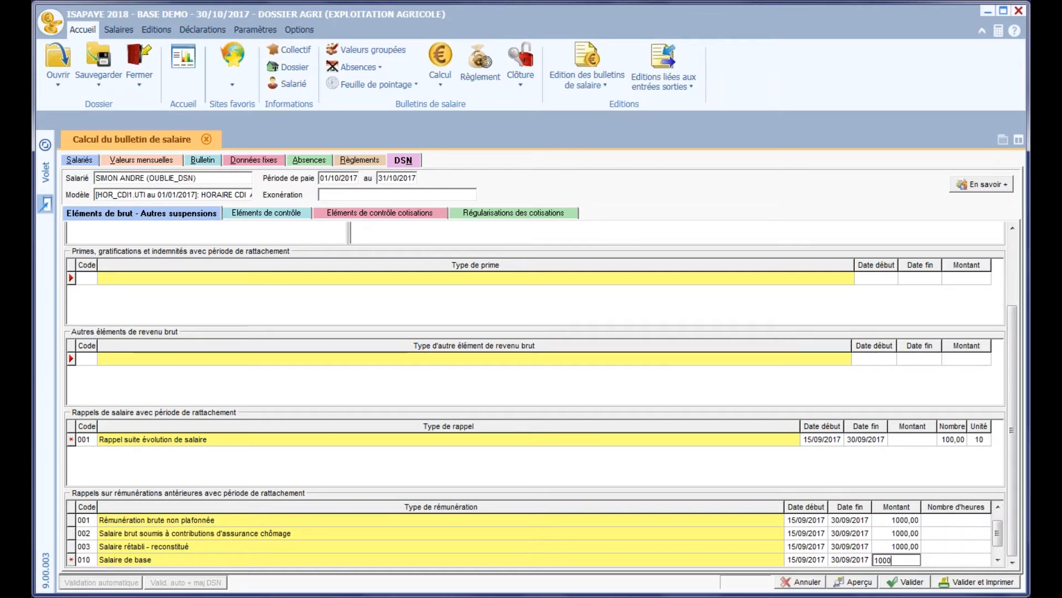
left_click(283, 360)
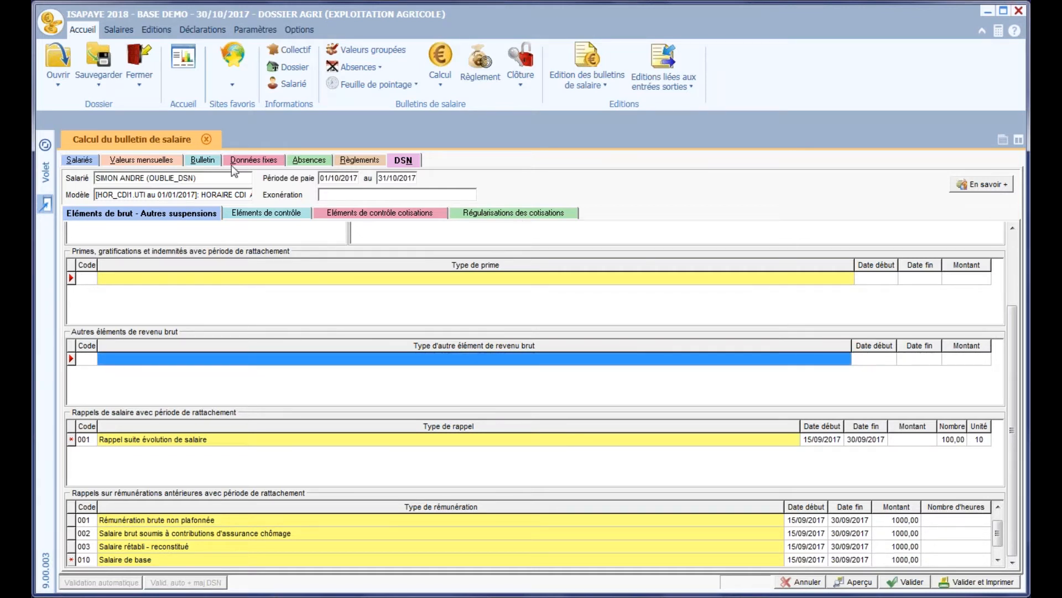
- Start a contribution recall for the payslip's MALADIE TS line with the Sans exonération calculation mode, up to the value entry
left_click(206, 162)
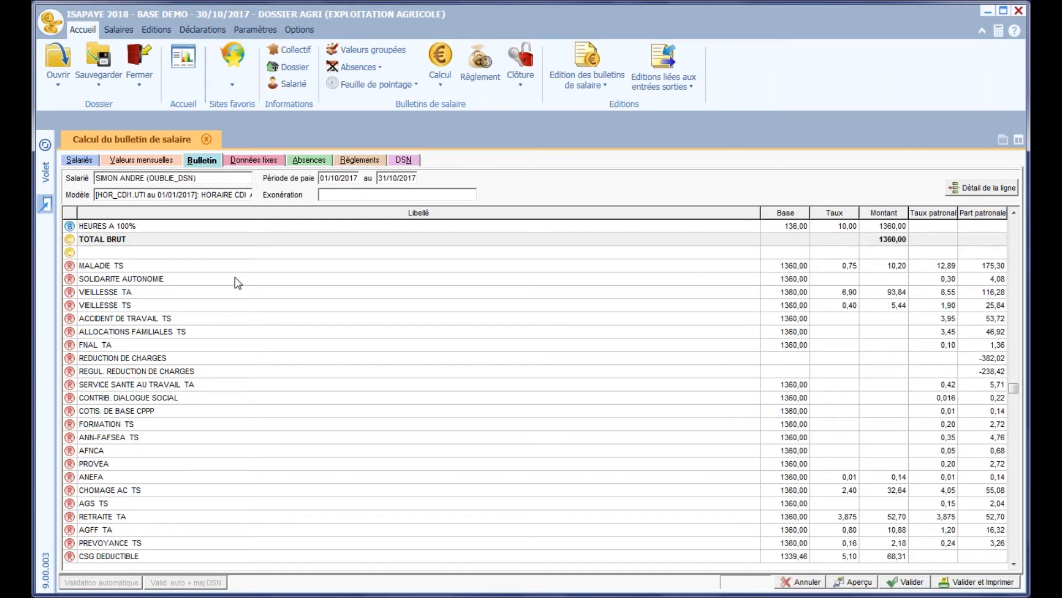
right_click(192, 266)
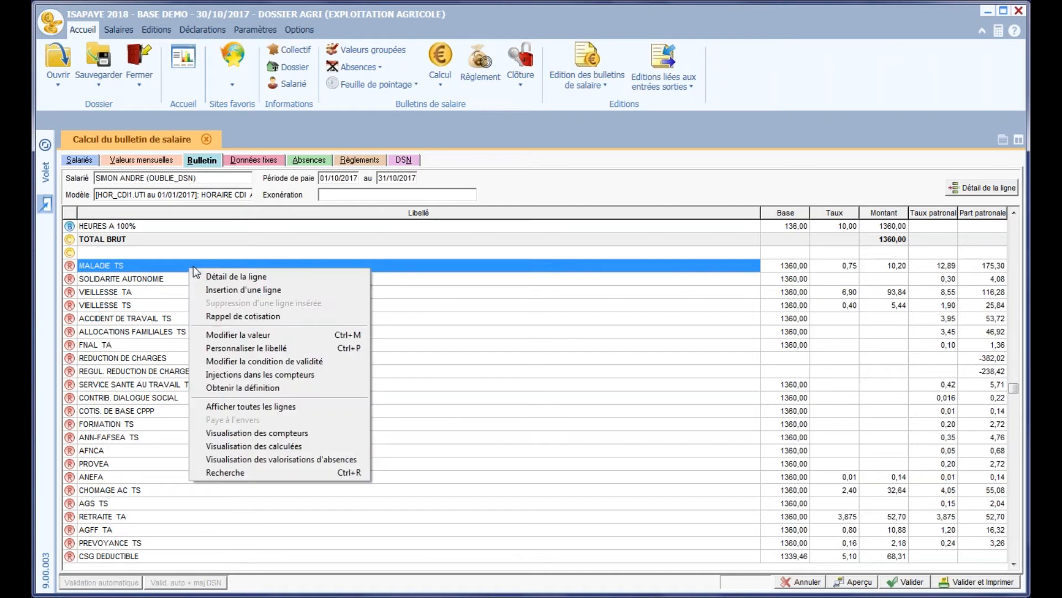
left_click(240, 317)
left_click(615, 380)
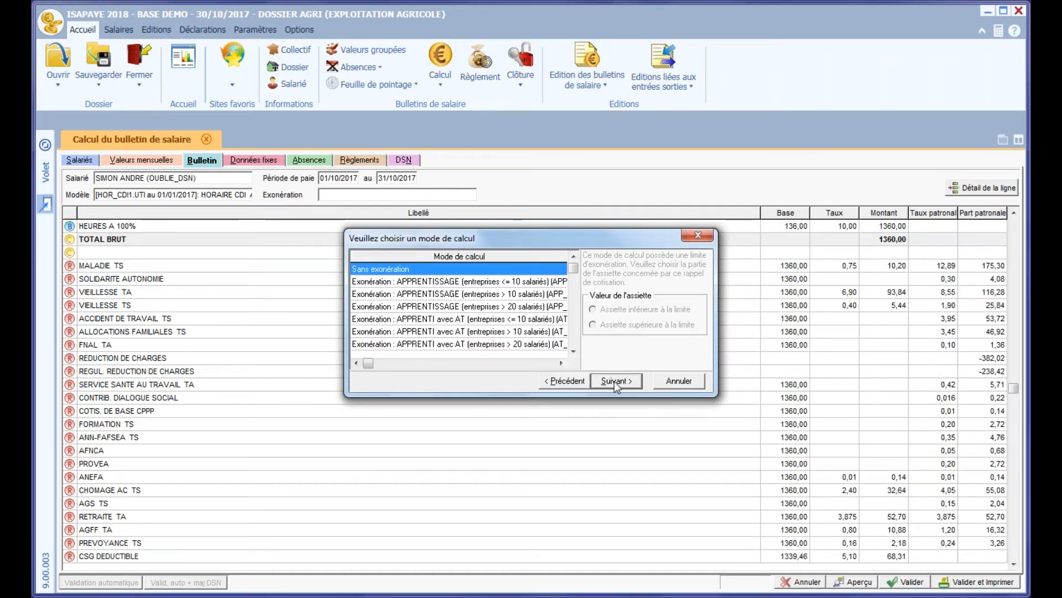
left_click(614, 381)
- Complete the MALADIE TS contribution recall with a base of 0, employee and employer rates of 0, and printing of the line disabled
type("100")
key("BackSpace")
key("BackSpace")
key("BackSpace")
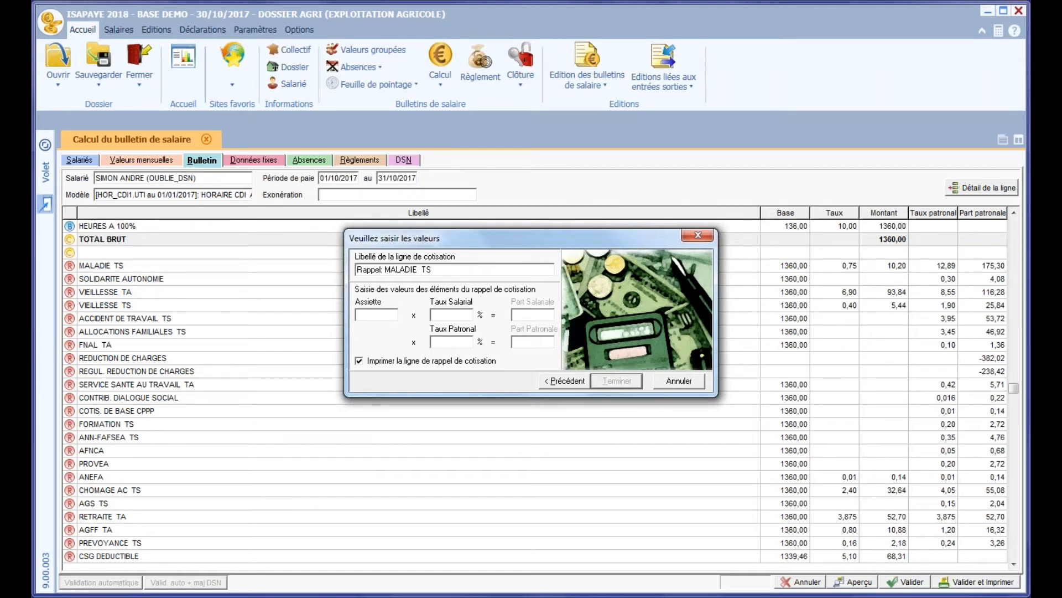
type("0")
left_click(450, 314)
type("0")
key("Tab")
type("0")
left_click(359, 360)
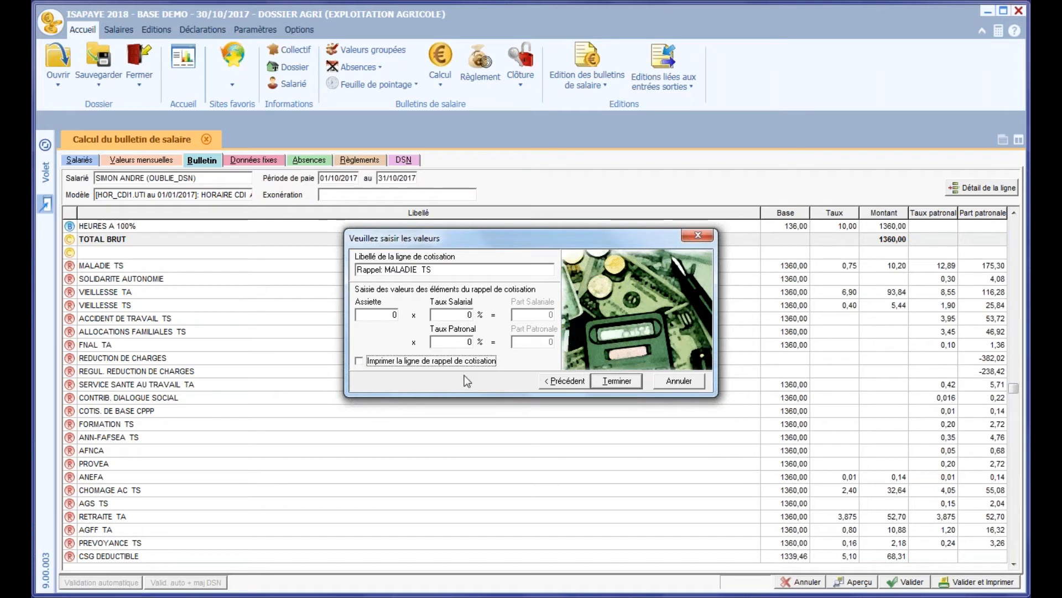
left_click(610, 382)
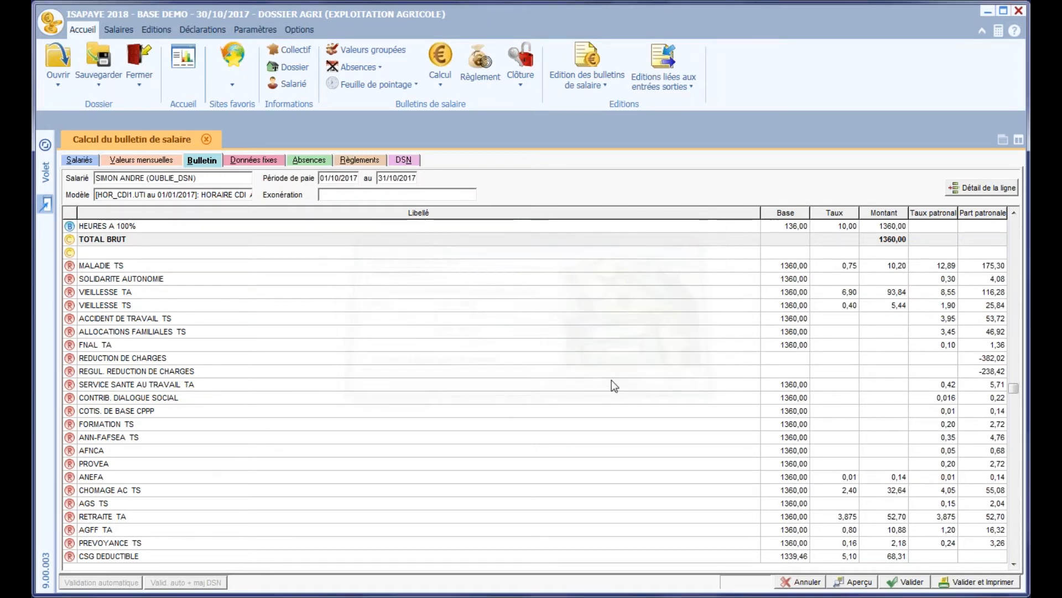
- Add a contribution recall for the SOLIDARITE AUTONOMIE line with a base of 0, an employer rate of 0, and printing disabled
left_click(160, 293)
right_click(162, 298)
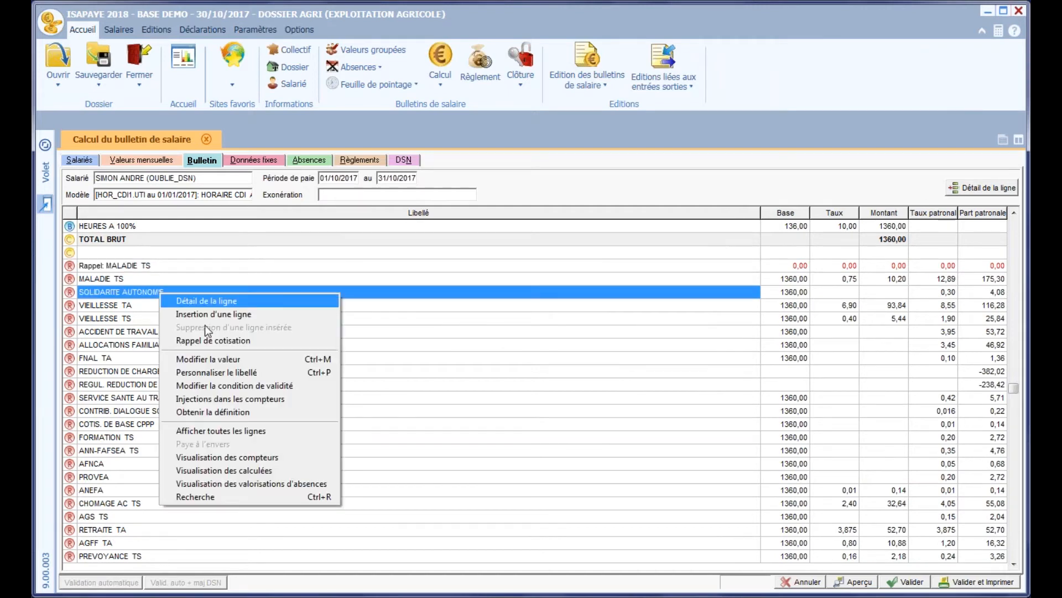
left_click(254, 340)
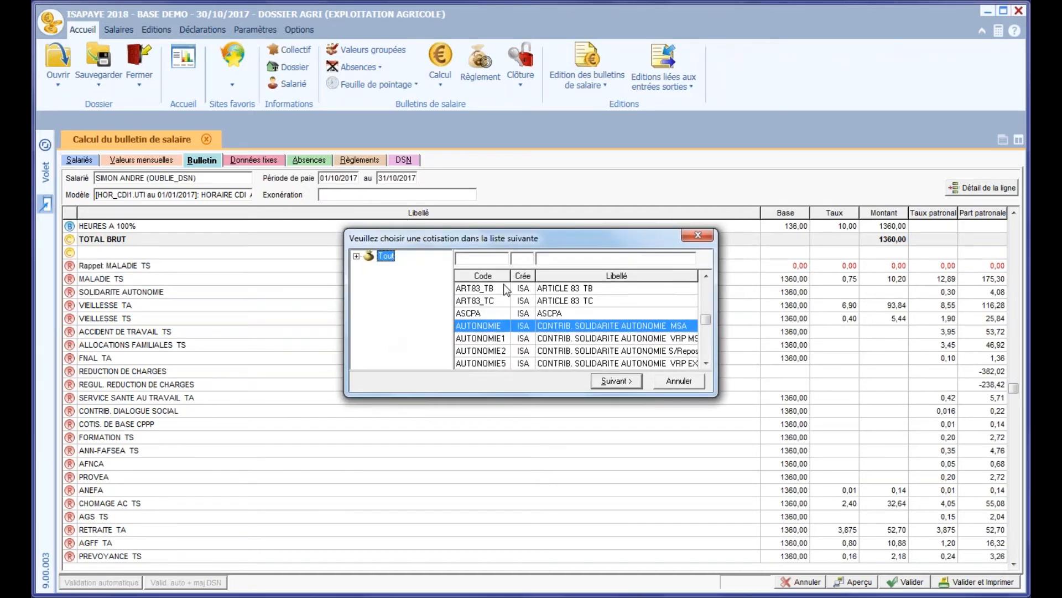
left_click(613, 382)
left_click(614, 382)
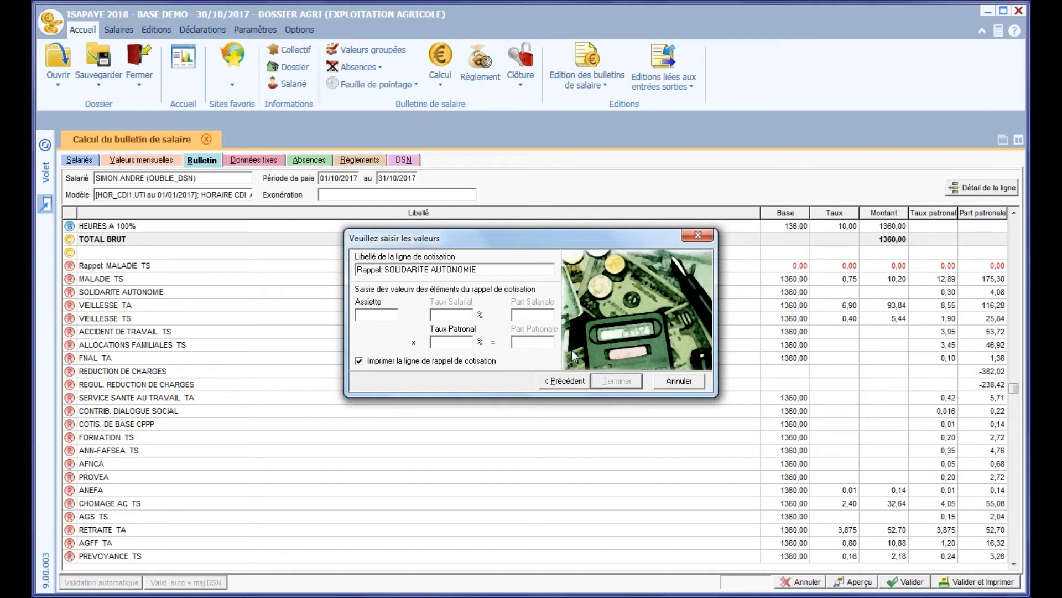
left_click(381, 317)
type("0")
key("Tab")
type("0")
left_click(363, 363)
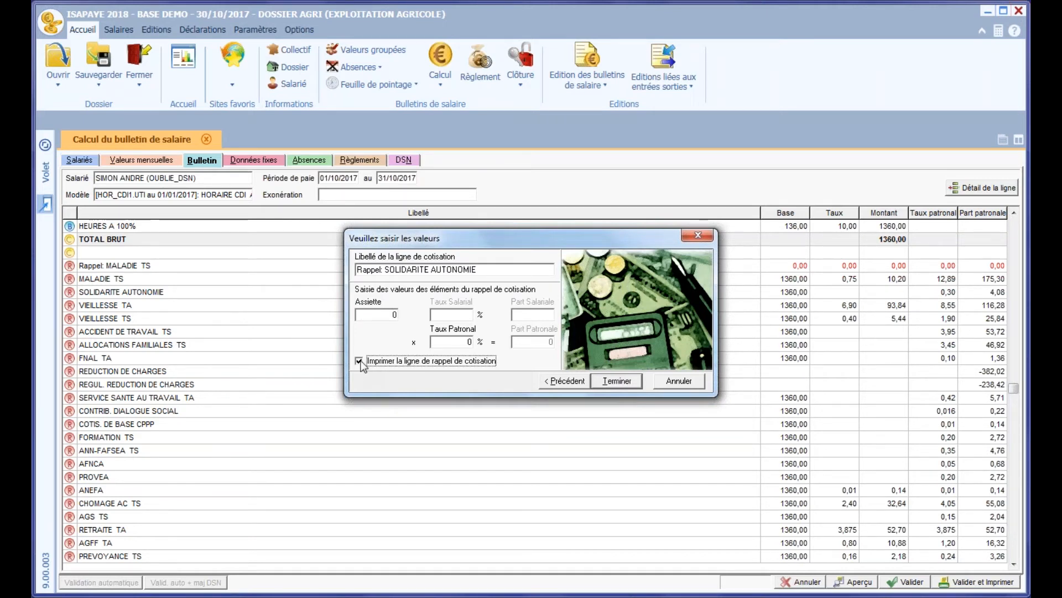
left_click(615, 381)
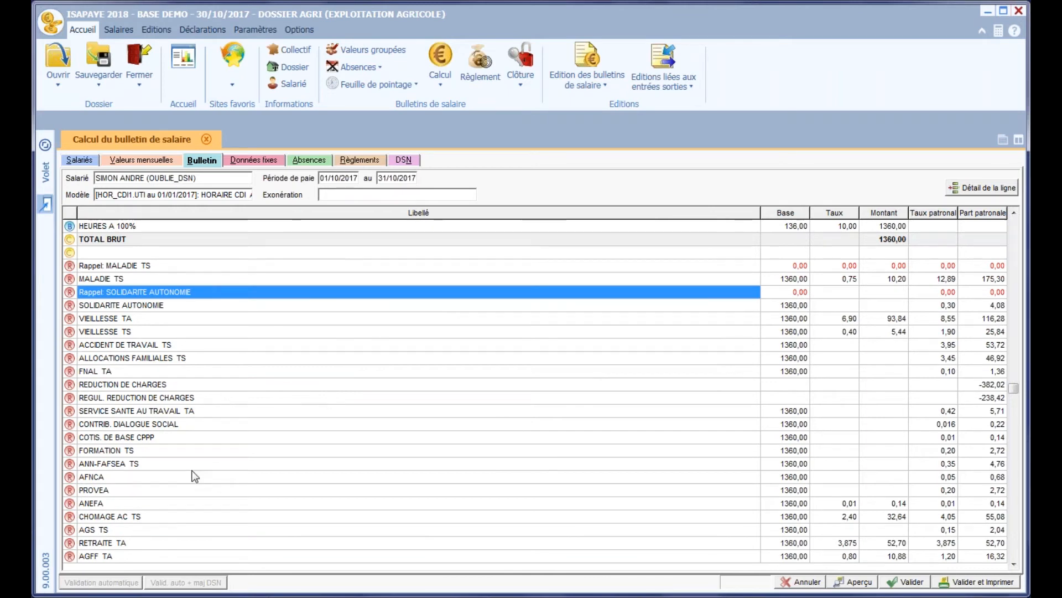
- Add a Sans exonération contribution recall for RETRAITE TA with a base of 1000, both rates at 0, and printing disabled
right_click(160, 545)
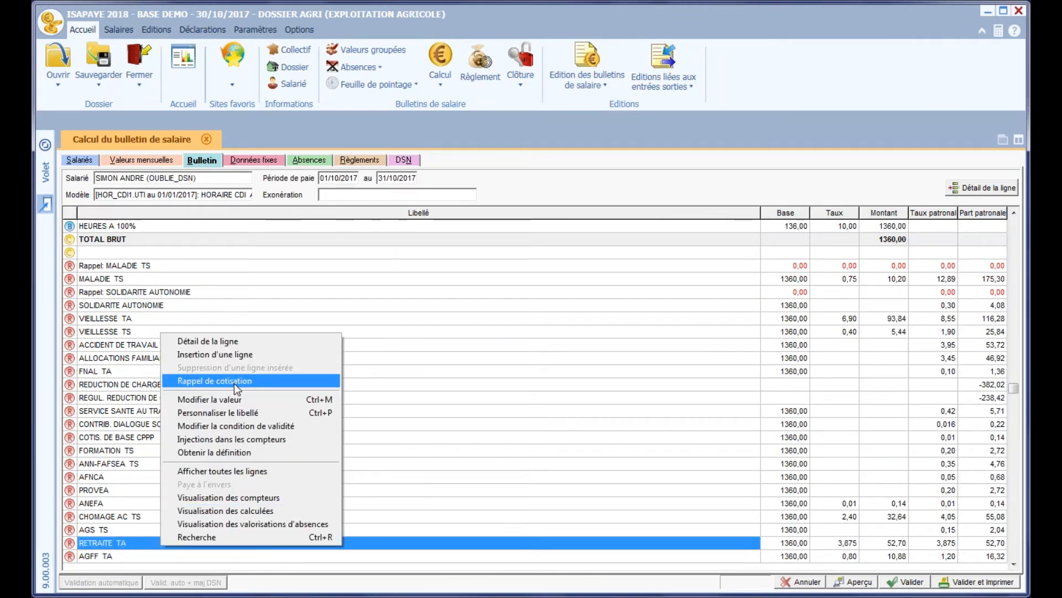
left_click(252, 380)
left_click(610, 375)
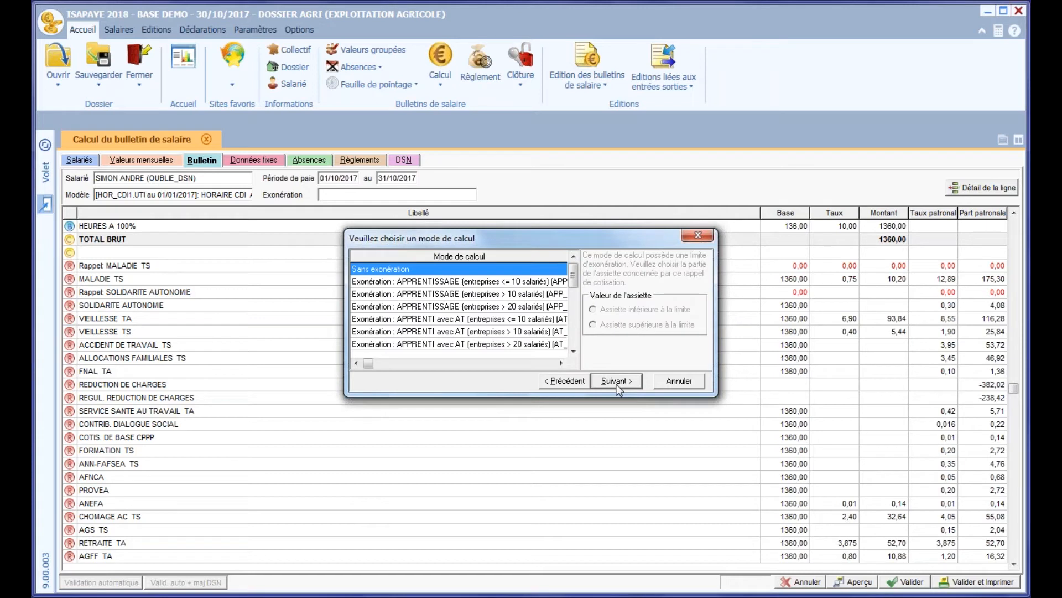
left_click(615, 381)
left_click(391, 315)
type("1")
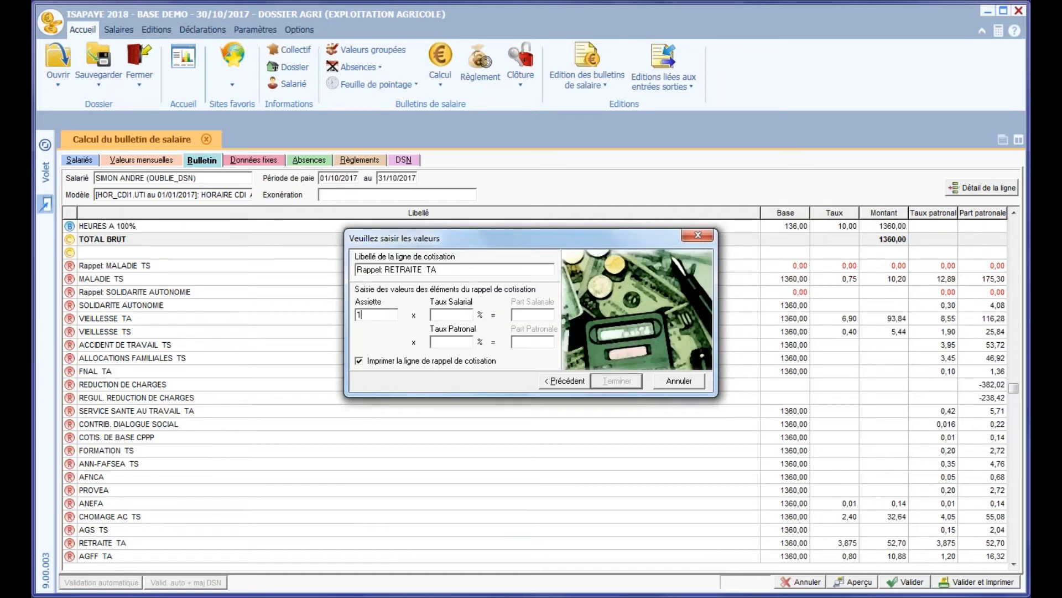
type("000")
left_click(432, 315)
left_click(457, 339)
type("0")
left_click(361, 361)
left_click(628, 379)
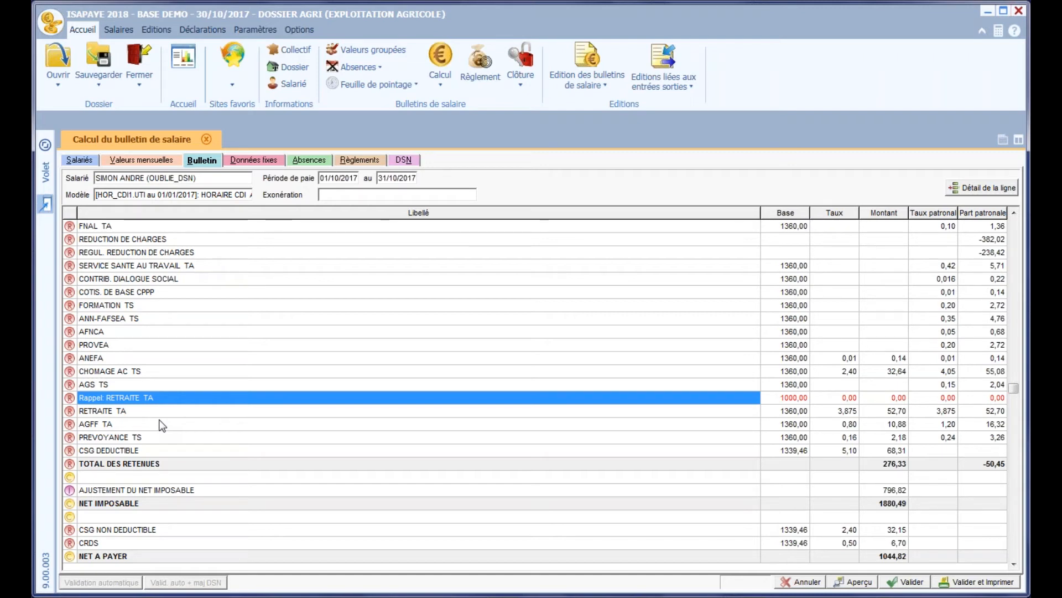
- Apply the proposed DSN updates for the three contribution recalls, excluding the 001 Rappel suite évolution de salaire line
left_click(408, 161)
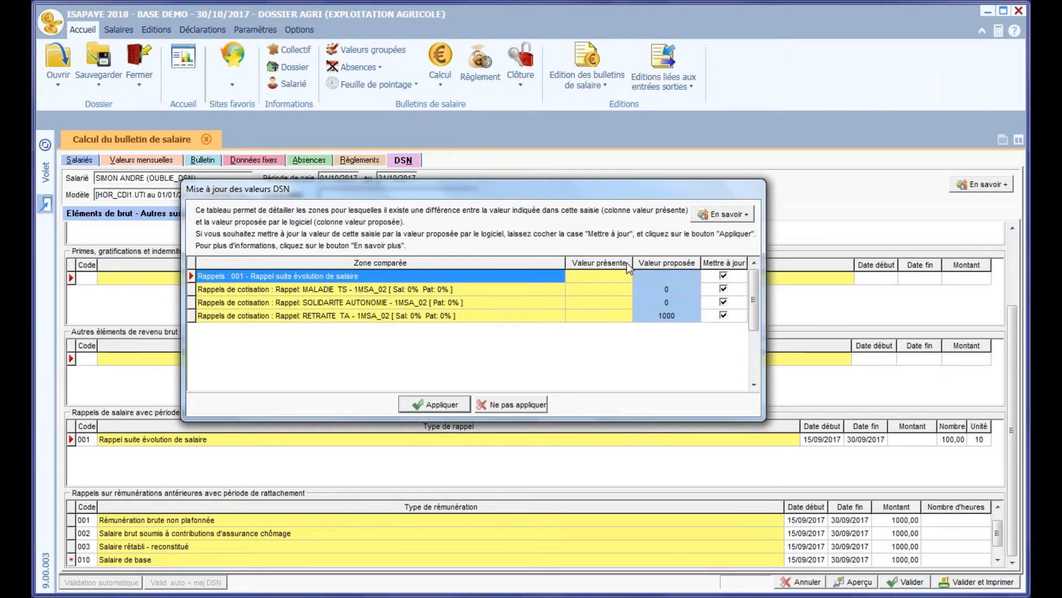
left_click(723, 276)
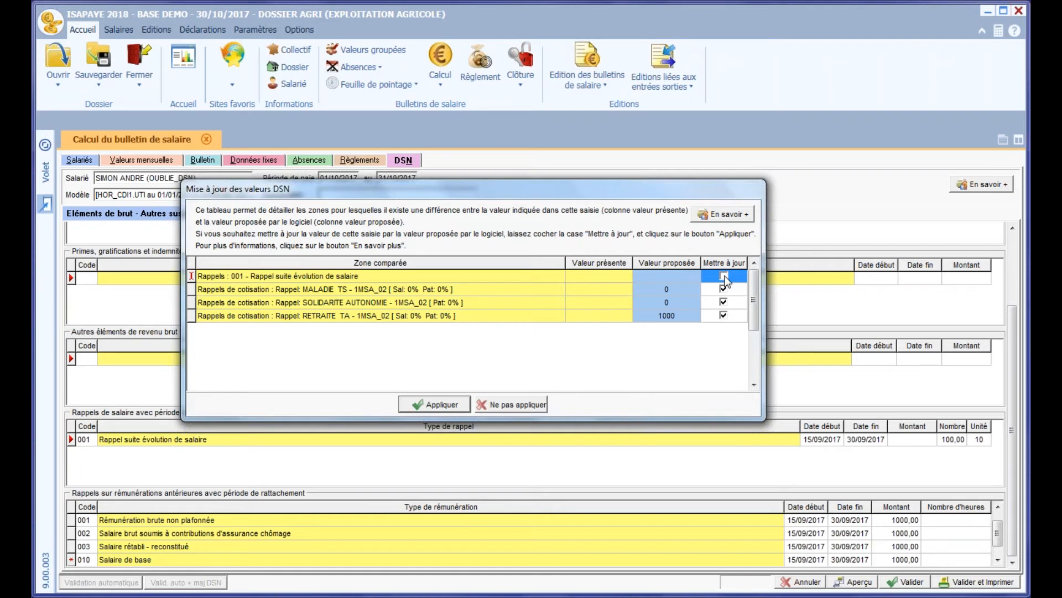
left_click(447, 407)
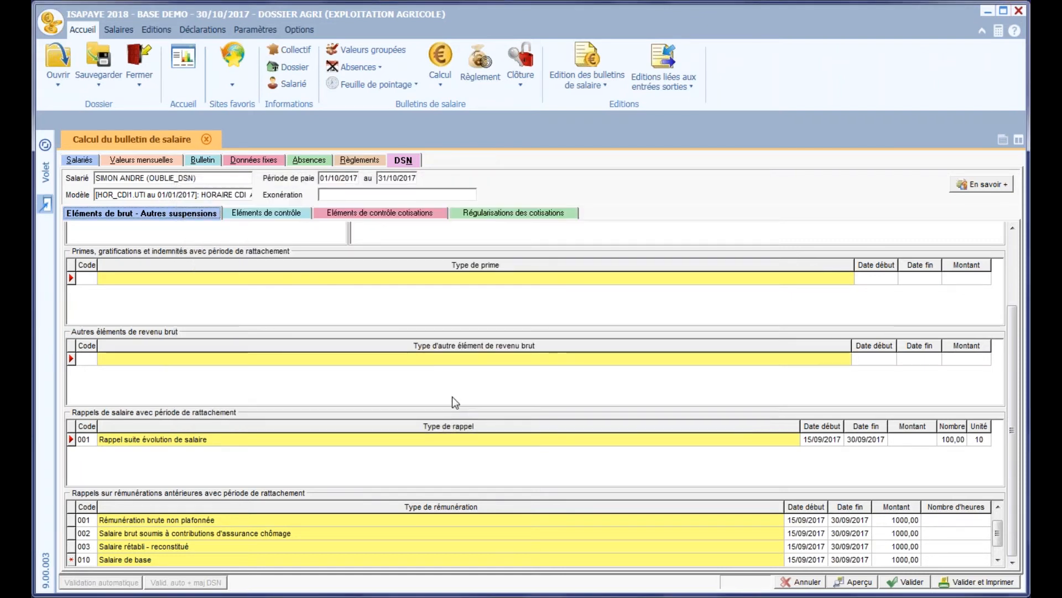
- Set the Assiette of the MALADIE TS and SOLIDARITE AUTONOMIE recalls to 1000 in the DSN contribution regularisations
left_click(497, 215)
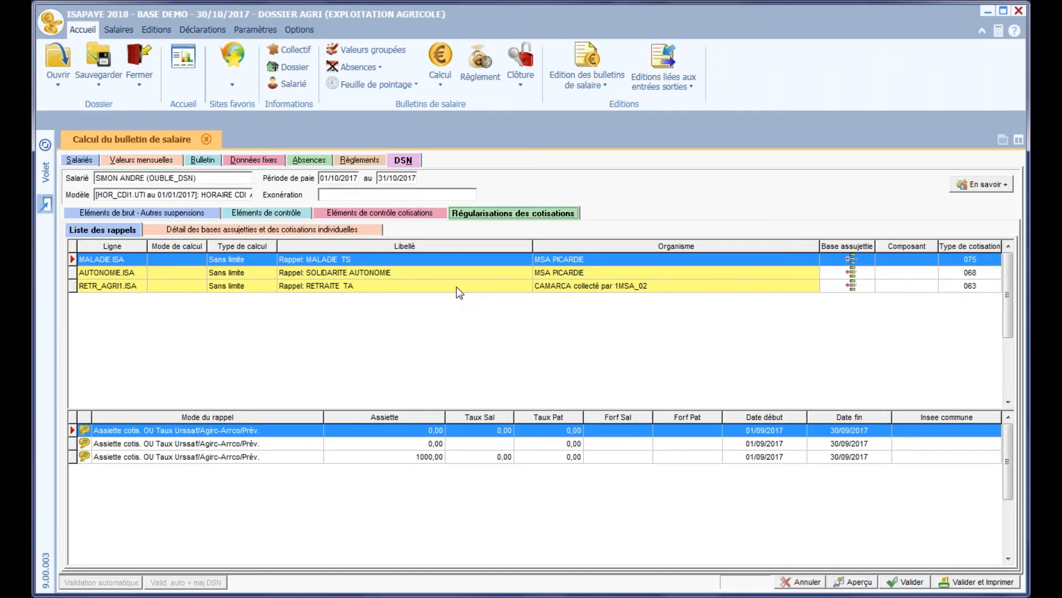
left_click(414, 430)
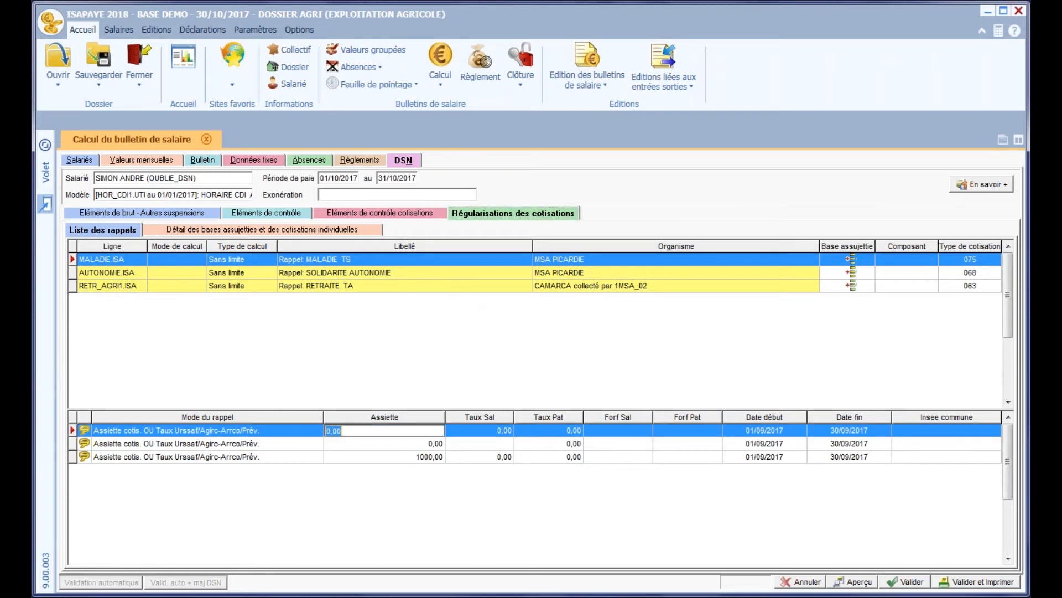
type("1000")
left_click(427, 446)
type("1")
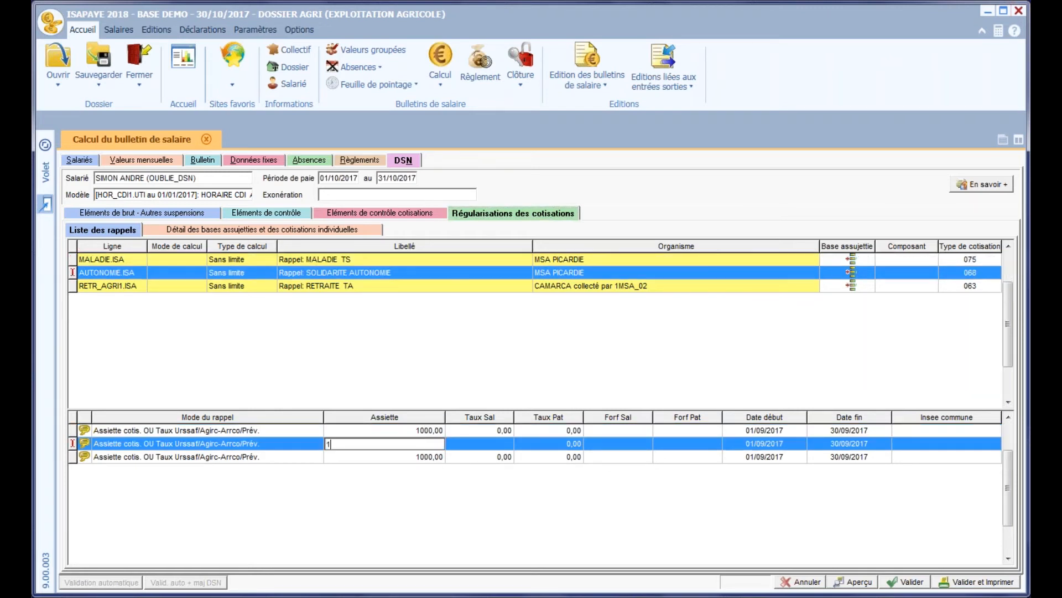
type("000")
key("Up")
- Set the DSN MALADIE TS recall's employee rate to 0,75 and employer rate to 12,89, matching the payslip, without applying proposed DSN updates
left_click(213, 164)
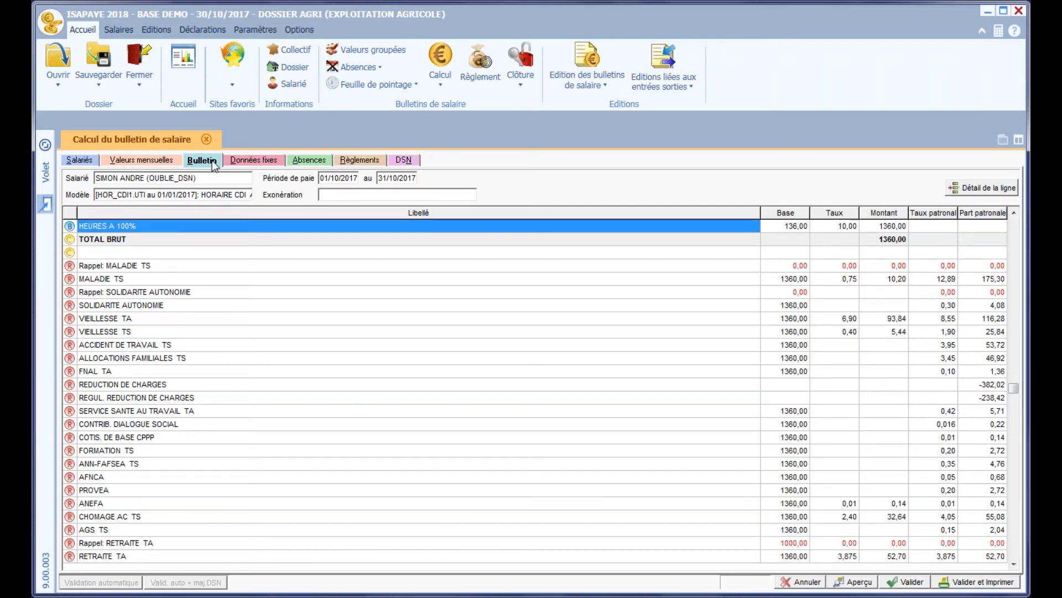
left_click(402, 160)
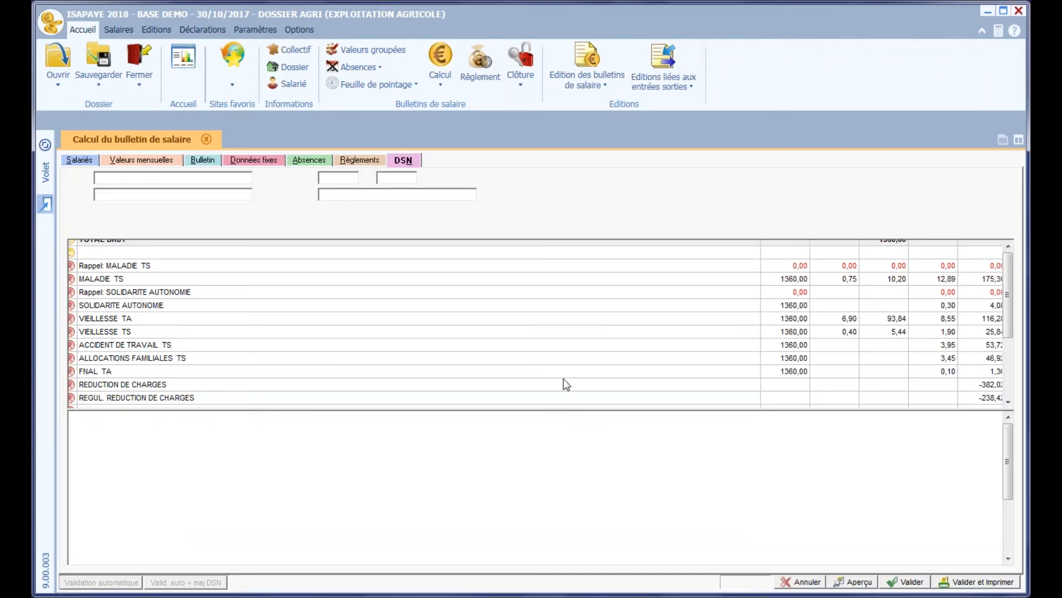
left_click(504, 404)
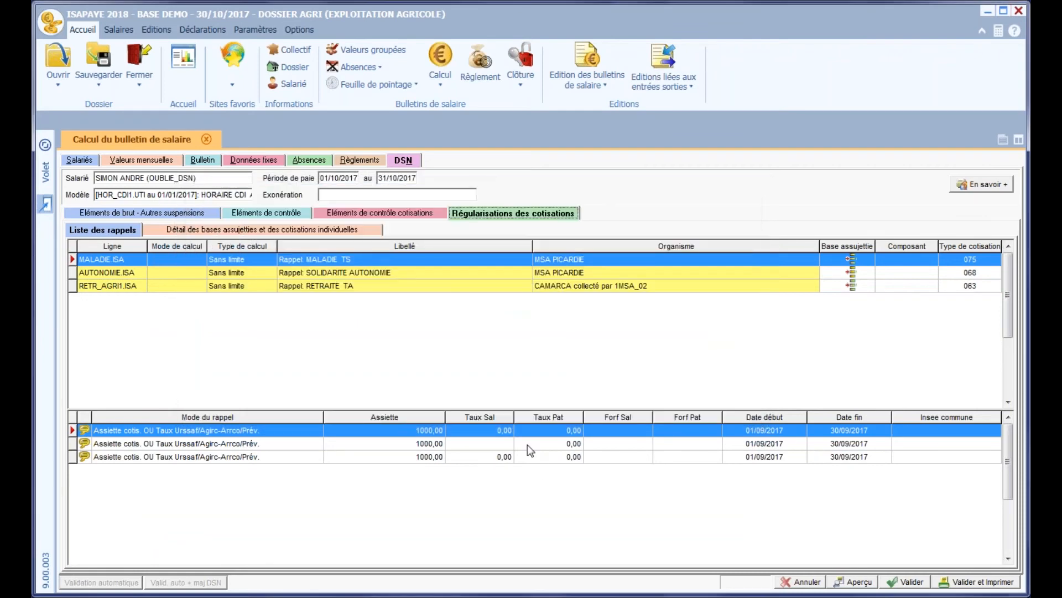
left_click(505, 430)
type("0,75")
key("Tab")
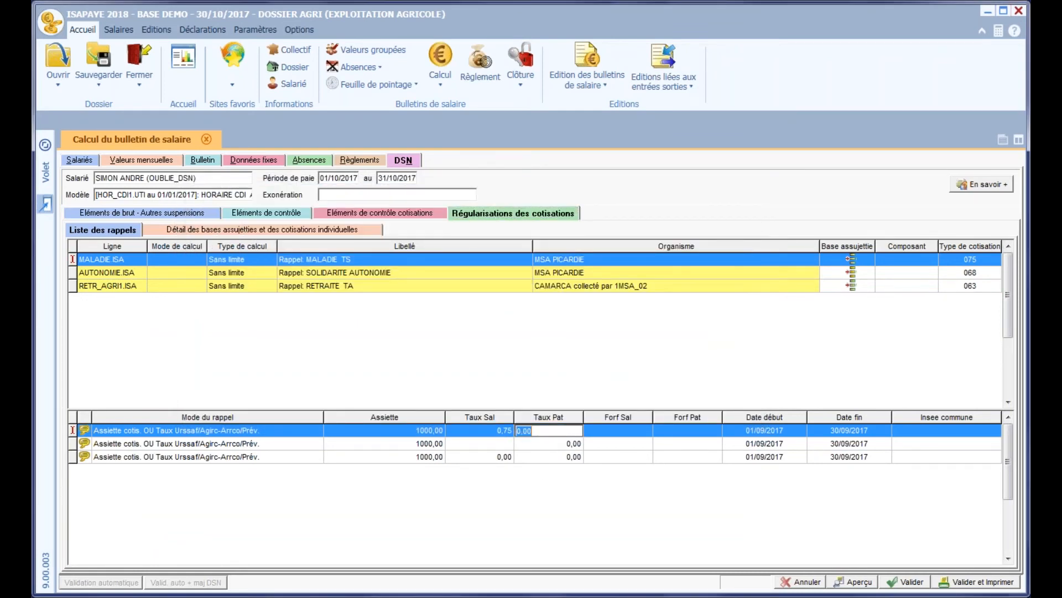
type("12,89")
- Set the DSN SOLIDARITE AUTONOMIE recall's employer rate to 0,30, matching the payslip line, and decline the proposed DSN updates
left_click(476, 443)
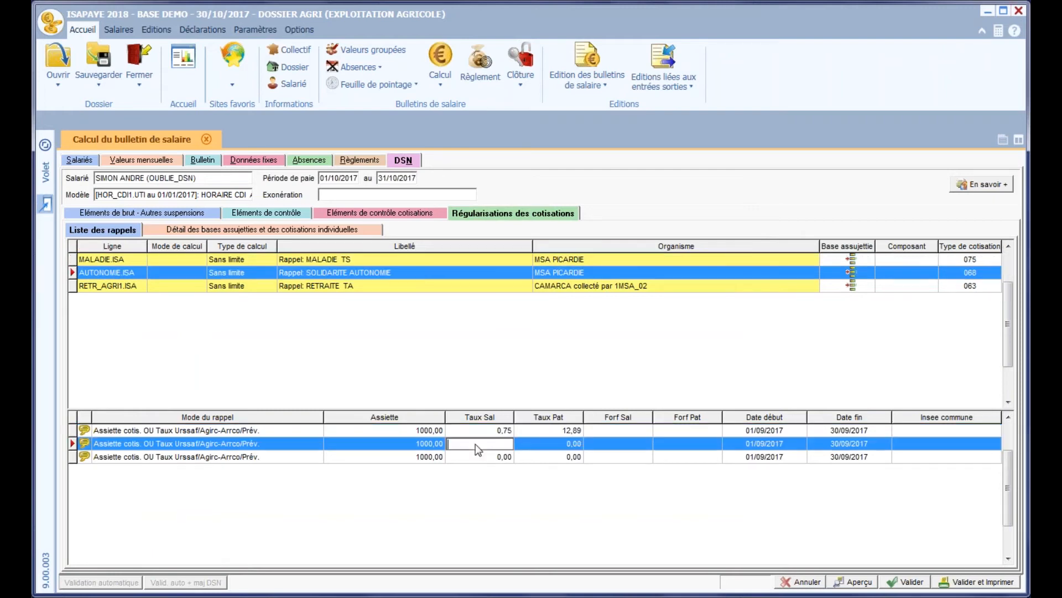
left_click(204, 161)
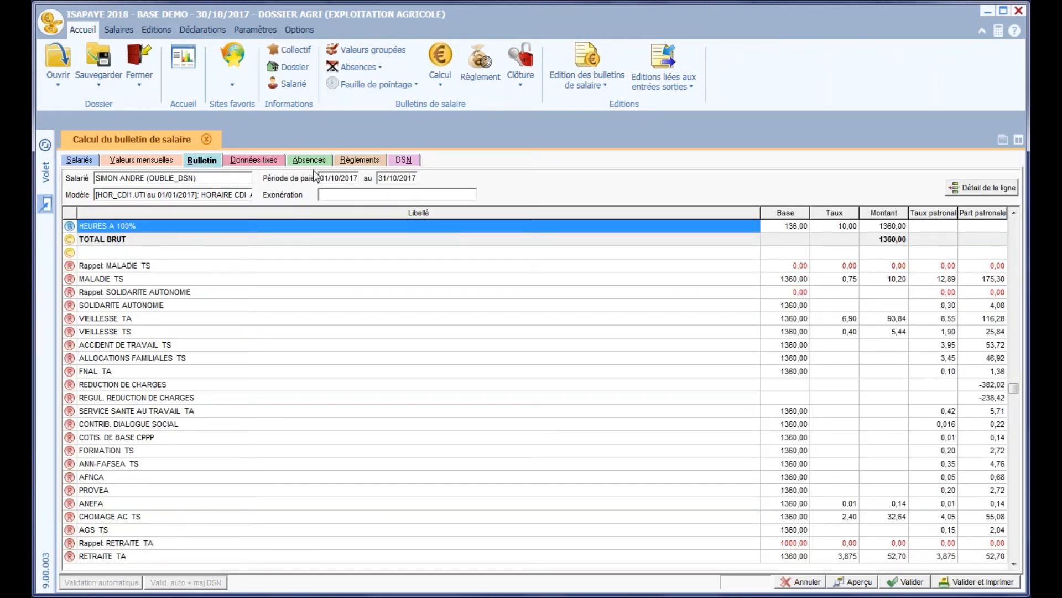
left_click(404, 160)
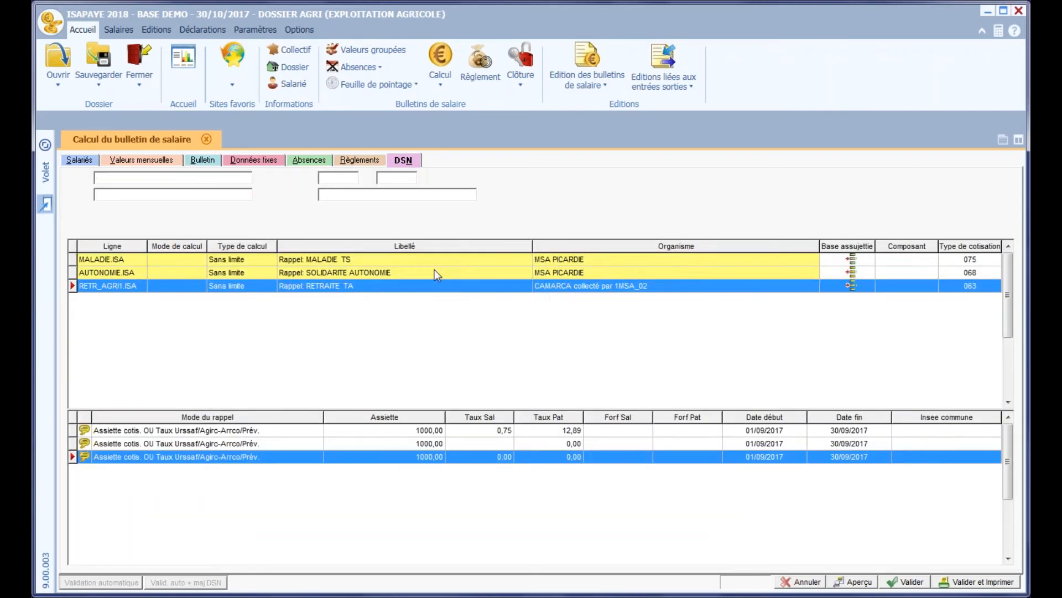
left_click(506, 405)
left_click(506, 447)
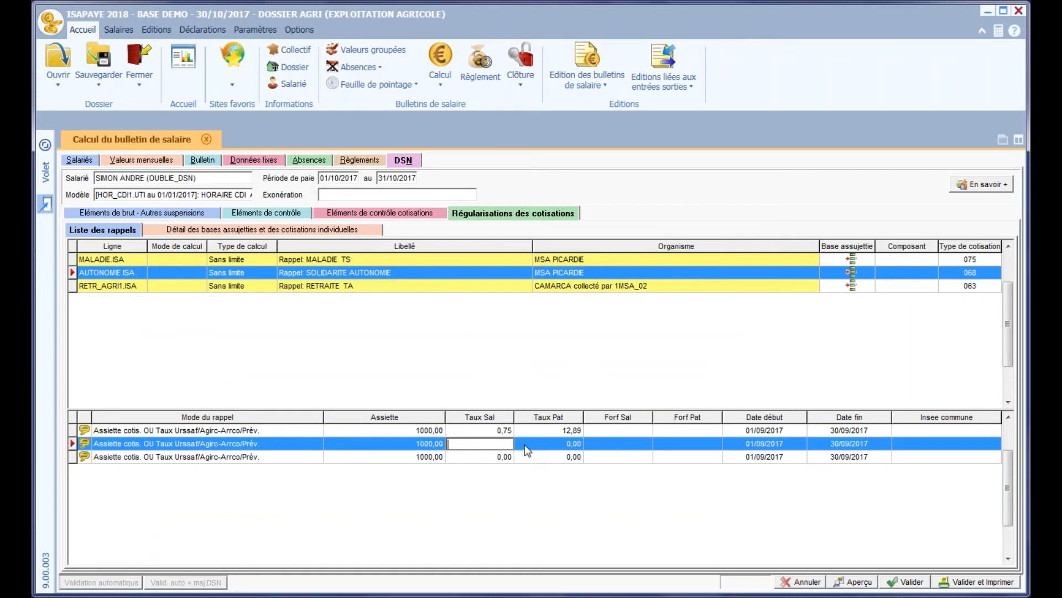
left_click(525, 443)
type("0,30")
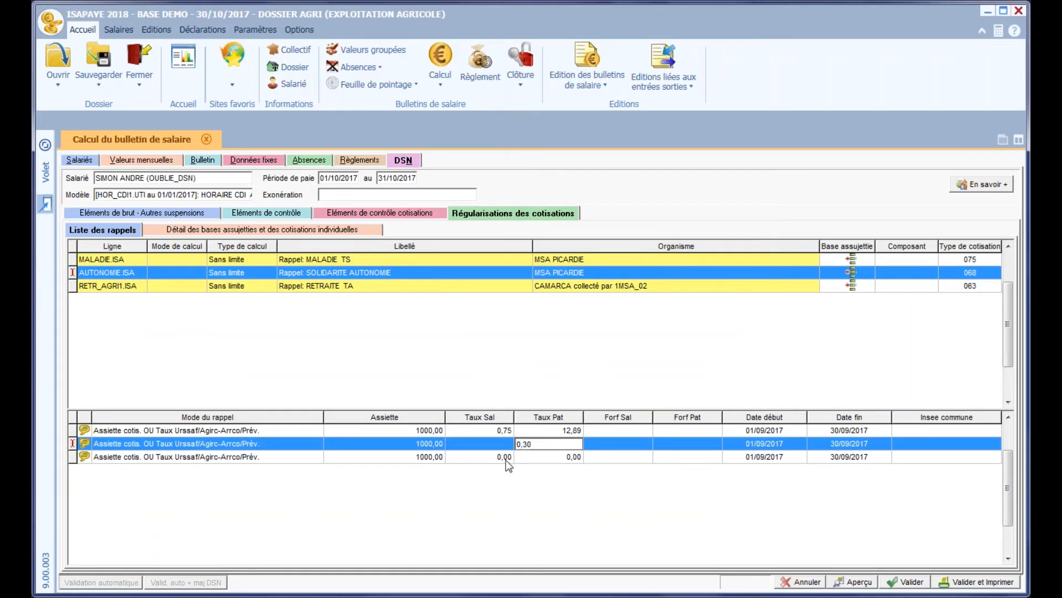
- Set both the employee and employer rates of the DSN RETRAITE TA recall to 3,875, matching the payslip, without applying proposed updates
left_click(309, 286)
left_click(197, 161)
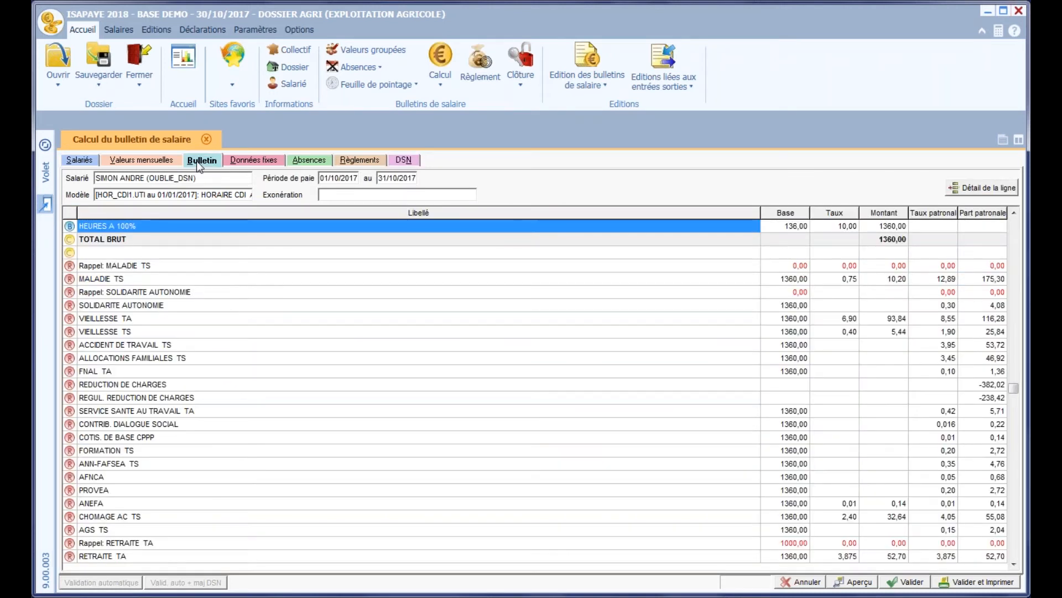
left_click(405, 160)
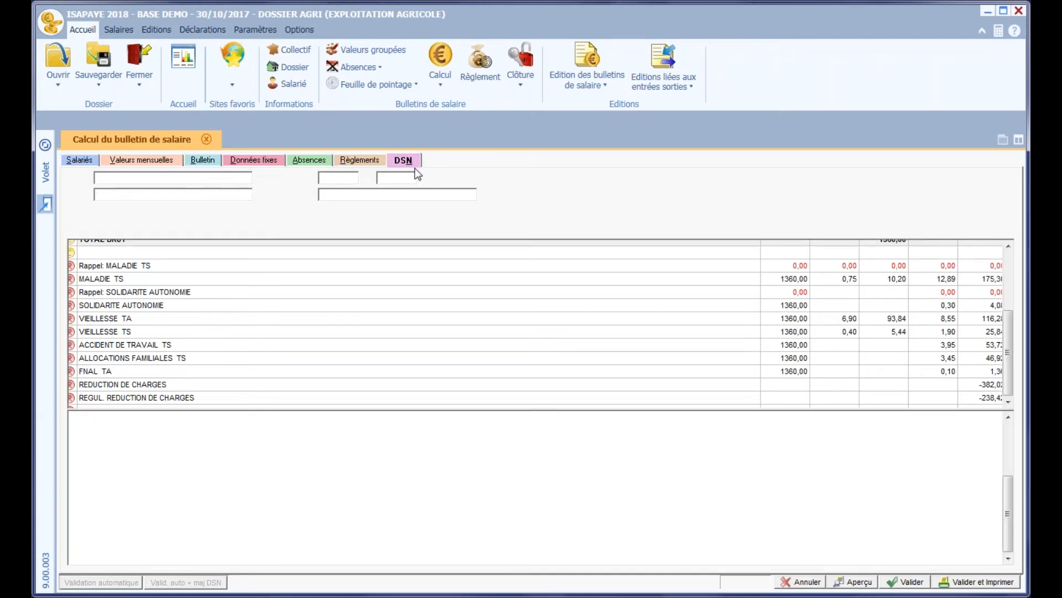
left_click(503, 400)
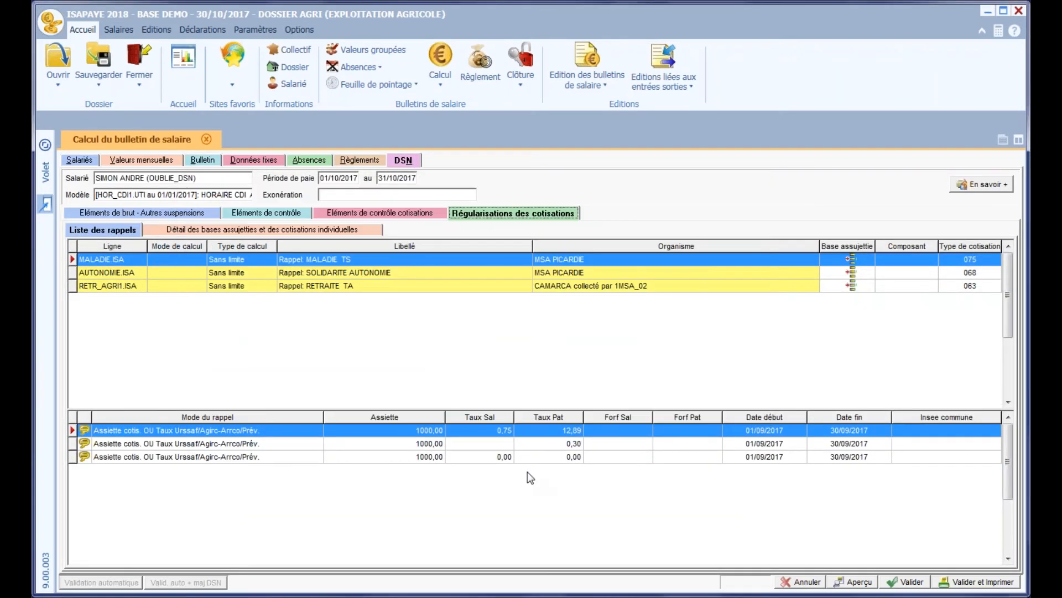
left_click(480, 457)
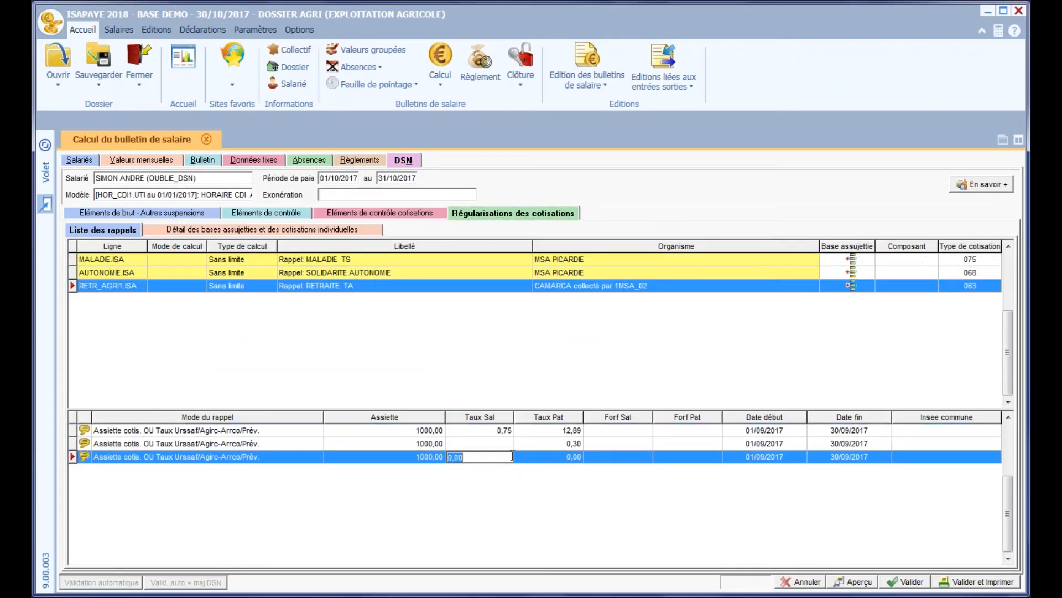
type("3,875")
left_click(579, 456)
type("3,")
type("875")
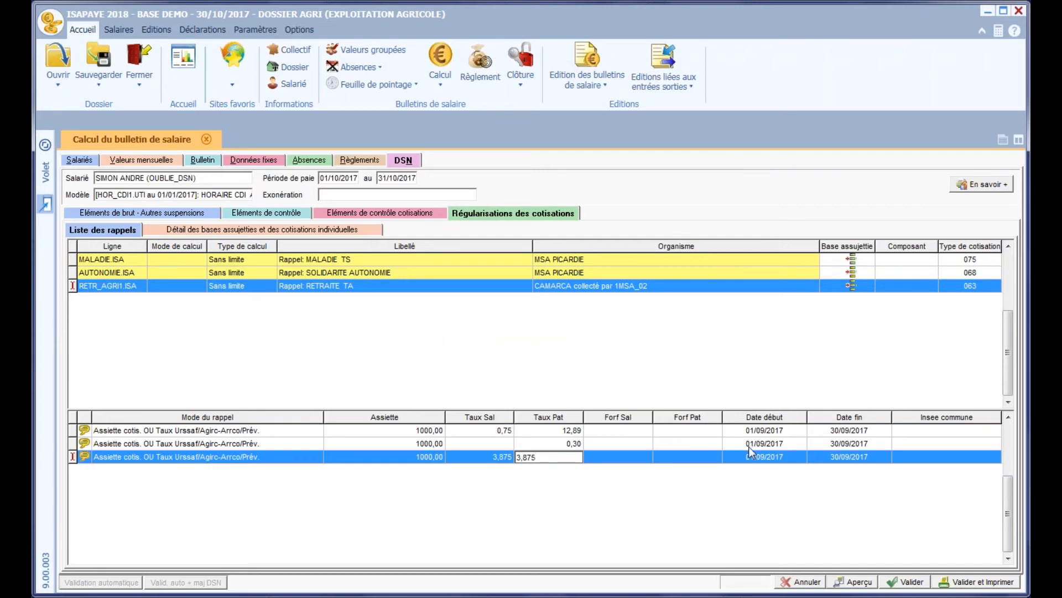
- Set the start date of the MALADIE TS, SOLIDARITE AUTONOMIE and RETRAITE TA recalls to 15/09/2017
left_click(766, 430)
type("15")
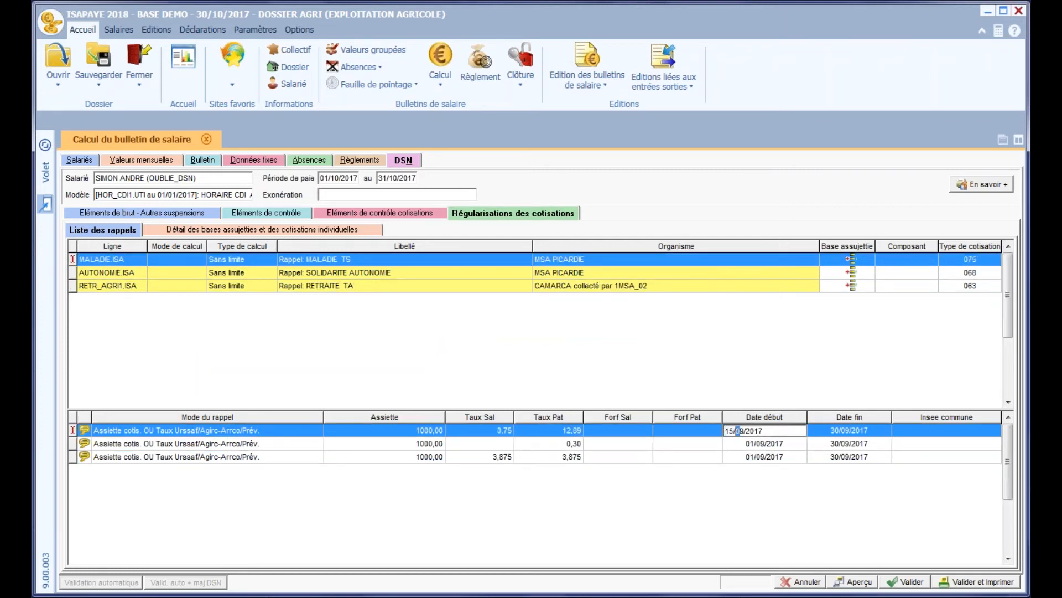
key("Down")
type("15")
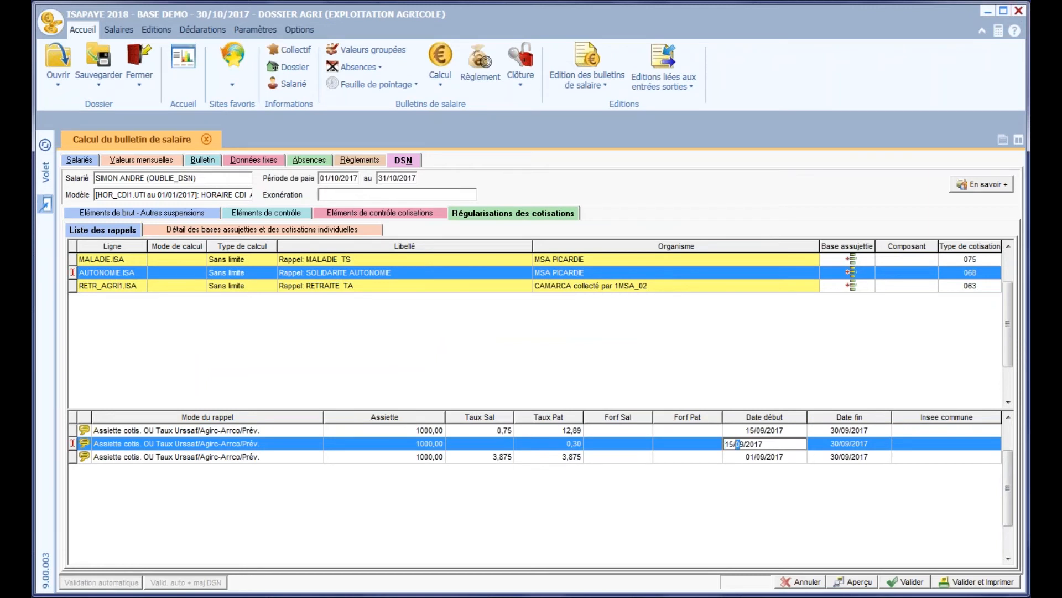
key("Down")
type("15")
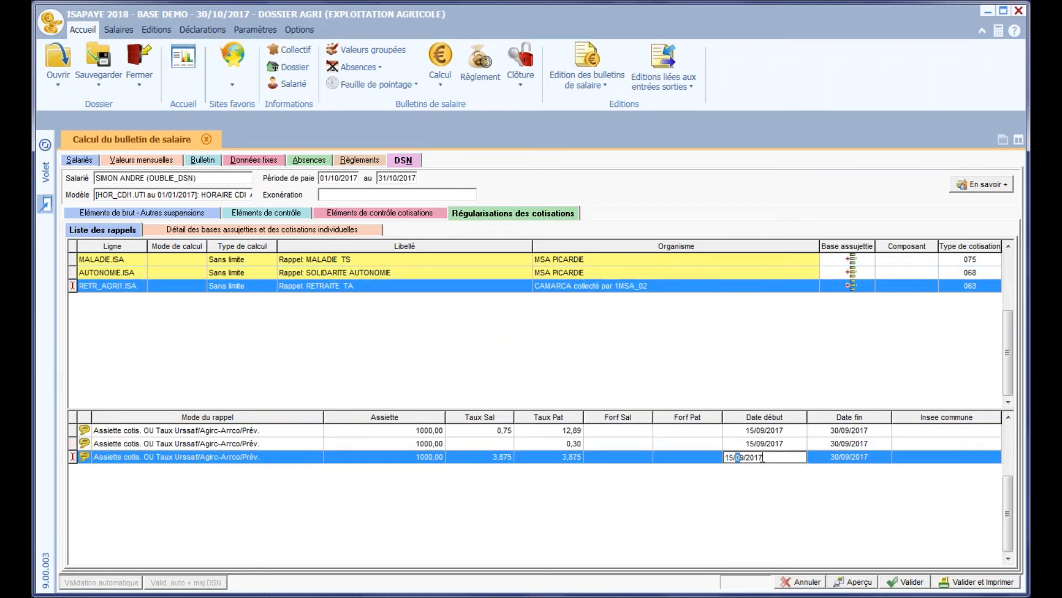
- Assign base assujettie code 02, Assiette brute plafonnée, to the RETRAITE TA recall
key("Up")
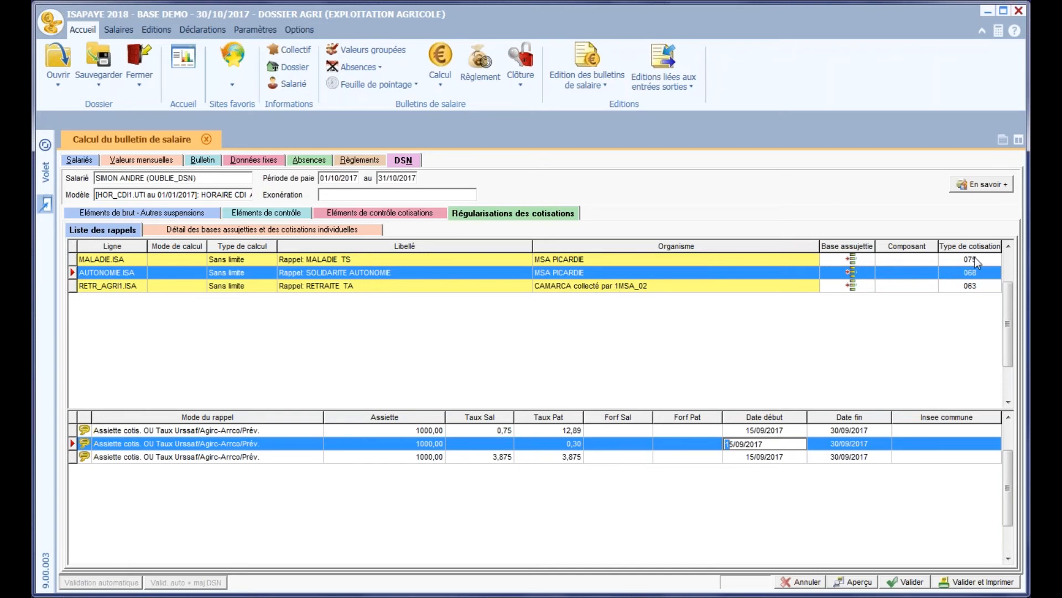
left_click(849, 286)
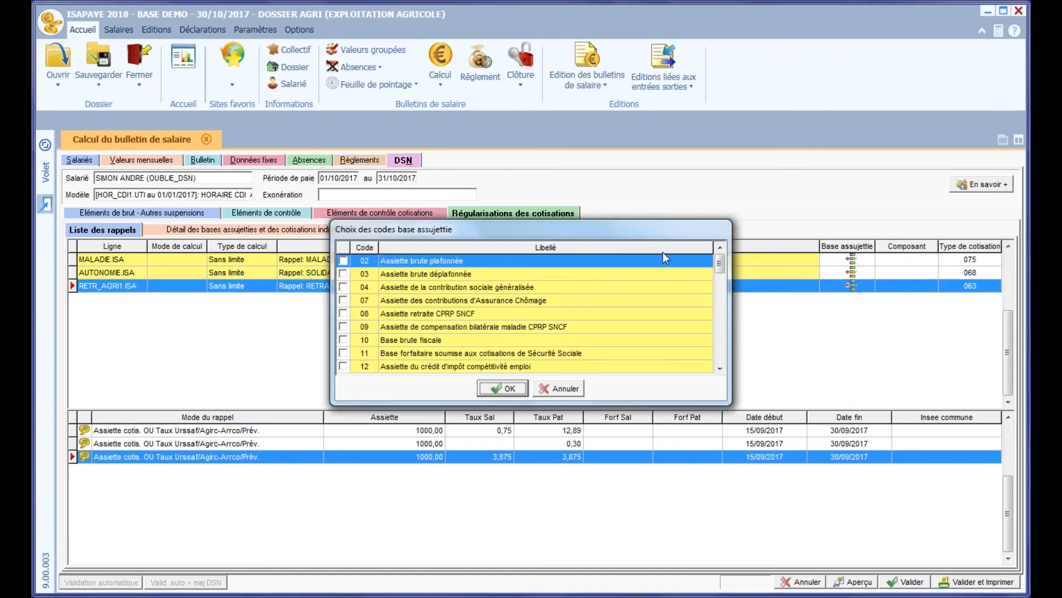
left_click_drag(577, 234, 589, 317)
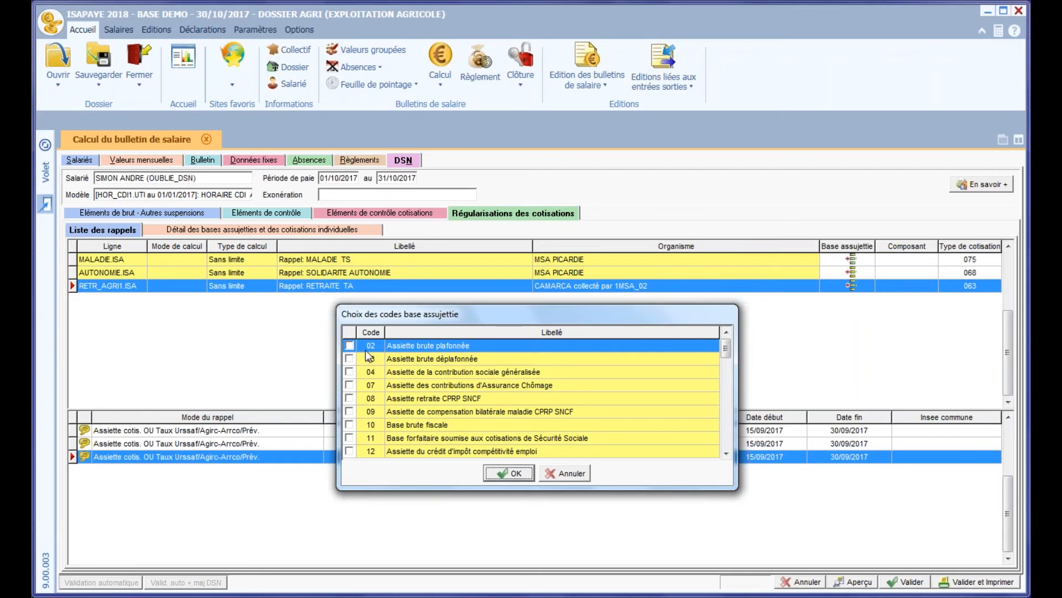
left_click(350, 346)
left_click(514, 475)
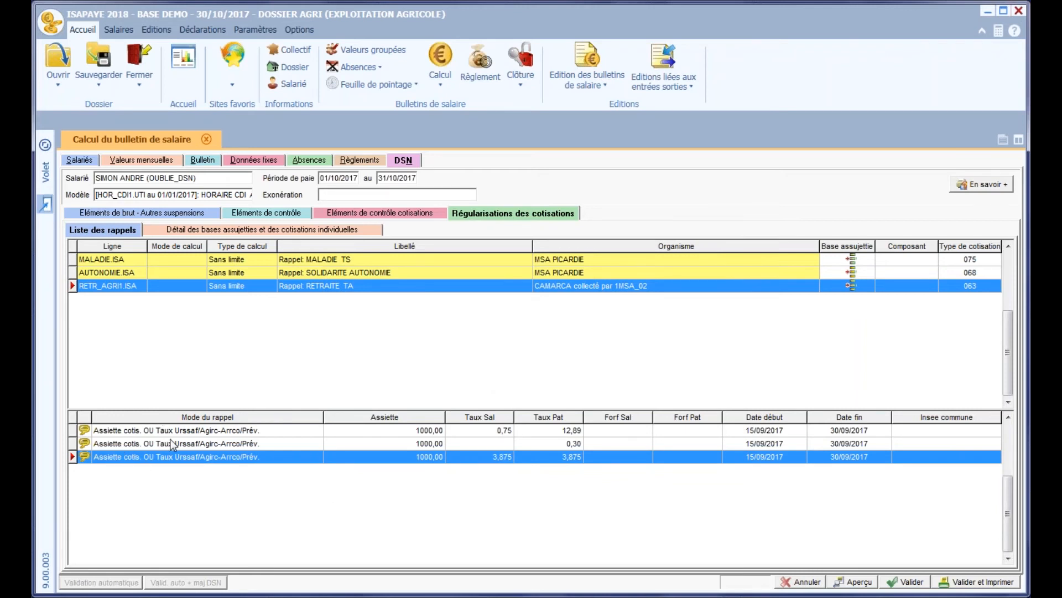
- Set the recall mode of the MALADIE TS and SOLIDARITE AUTONOMIE recalls to "Assiette Base assujettie OU Bordereau Urssaf"
left_click(159, 430)
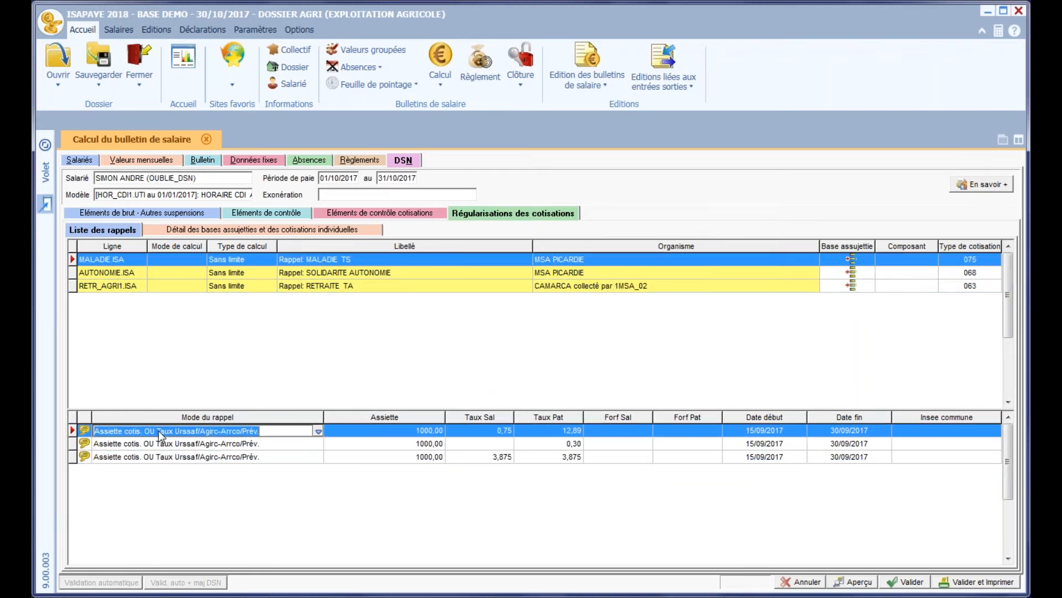
left_click(319, 430)
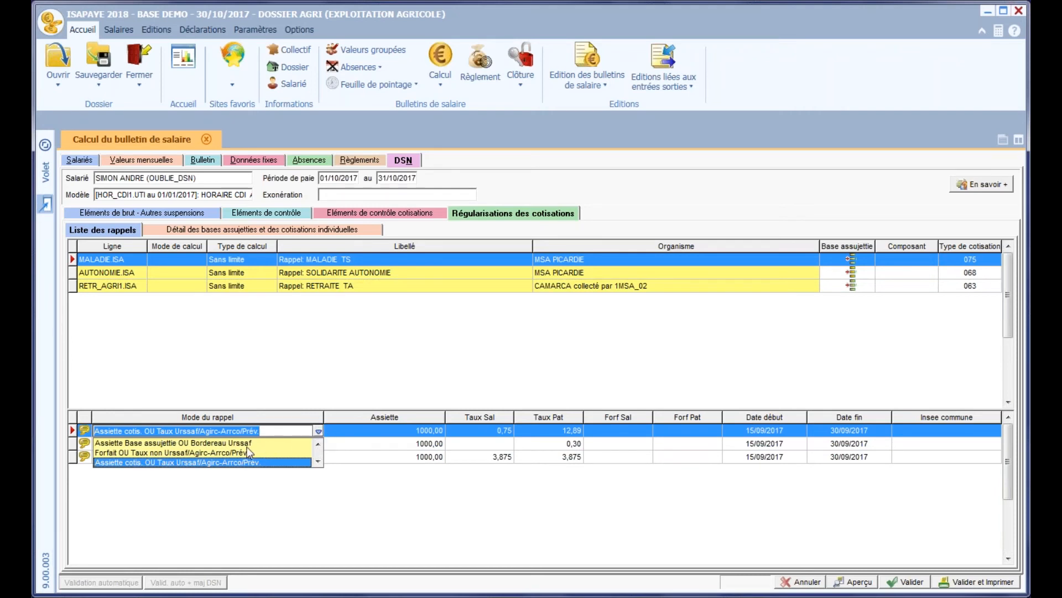
left_click(233, 443)
left_click(311, 444)
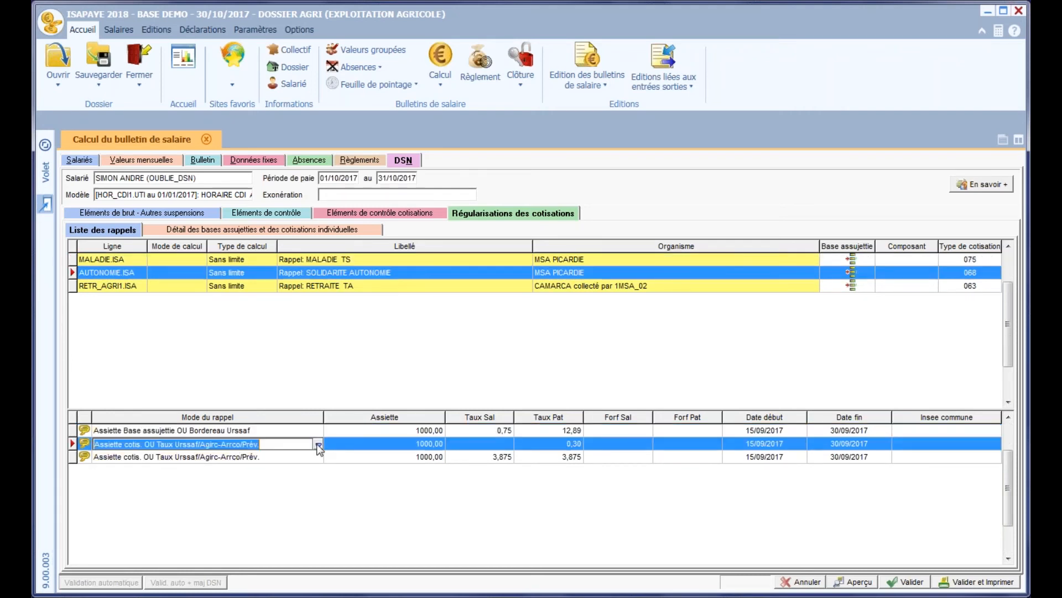
left_click(319, 443)
left_click(280, 456)
left_click(316, 457)
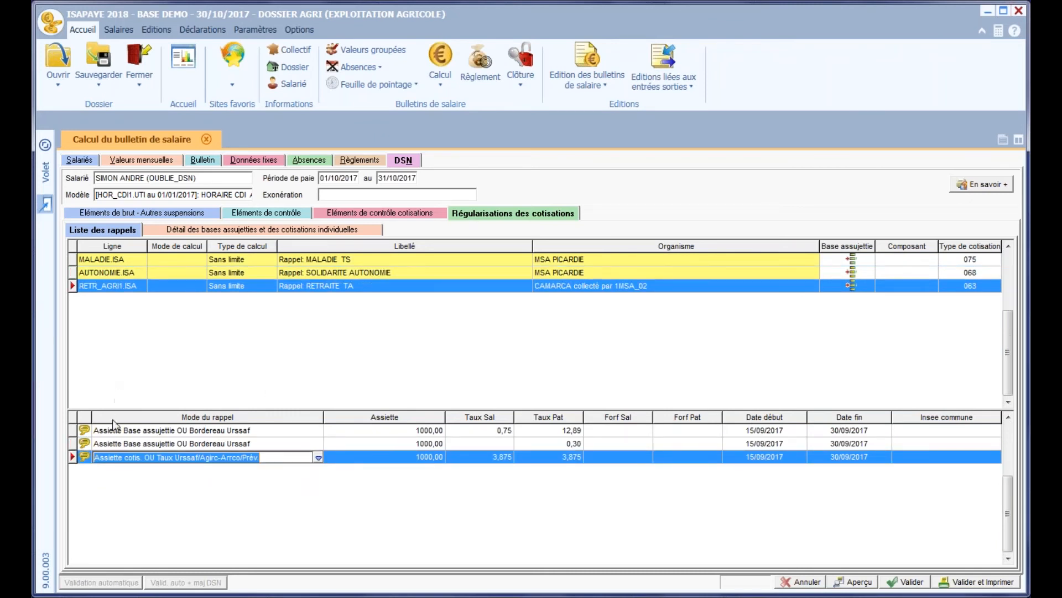
- Read the explanation of the recall modes, and review the detail of the bases assujetties and individual contributions for the recalls
left_click(88, 444)
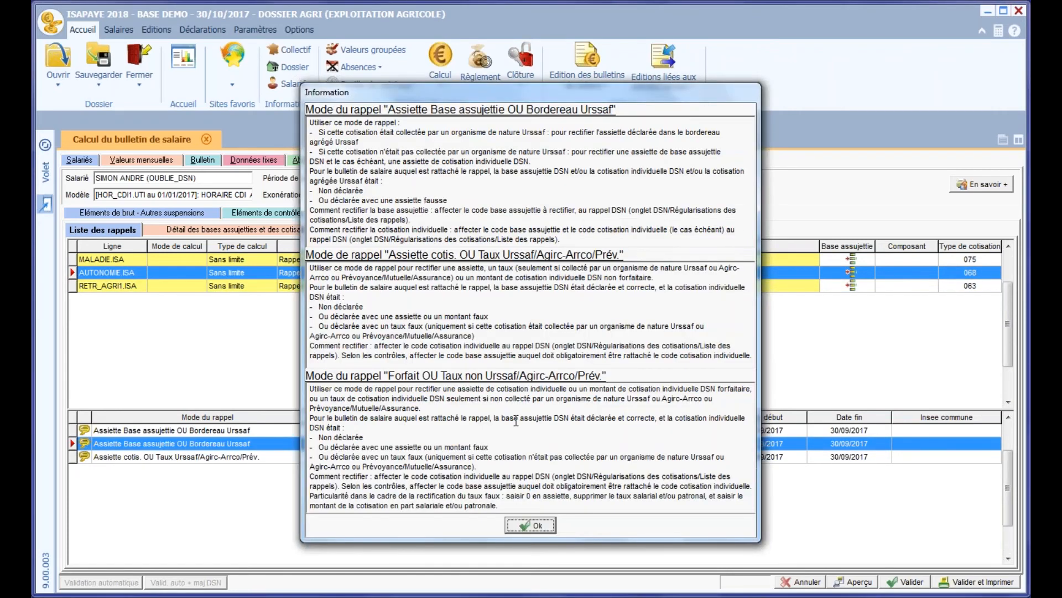
left_click(536, 526)
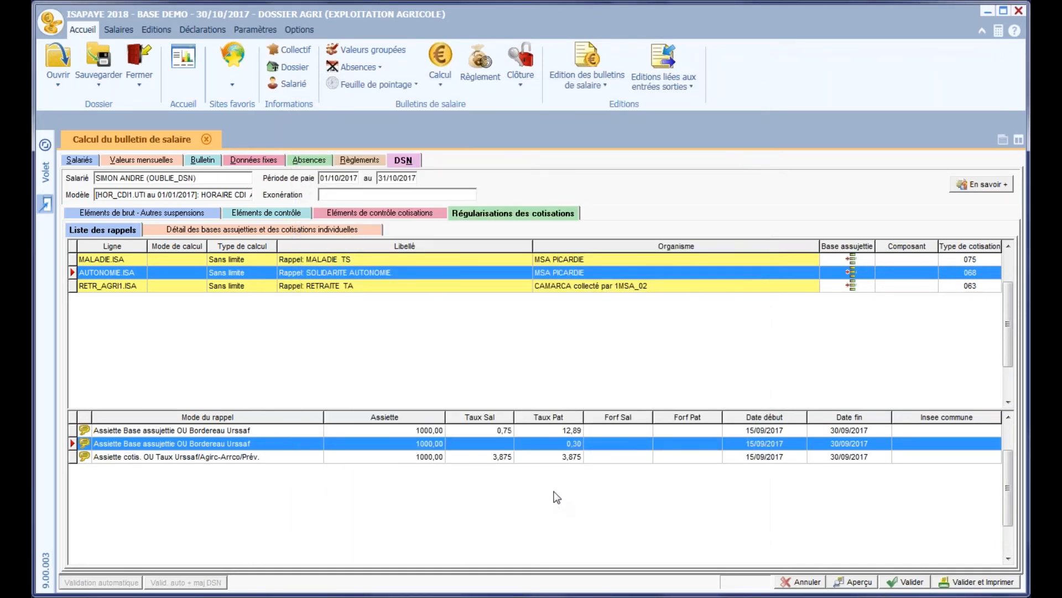
left_click(413, 285)
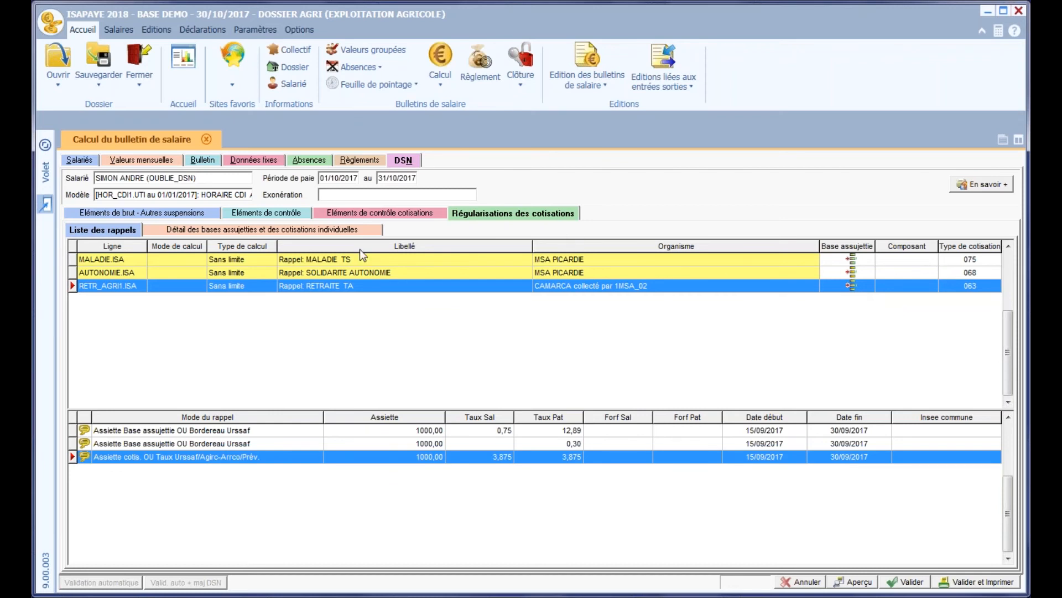
left_click(340, 231)
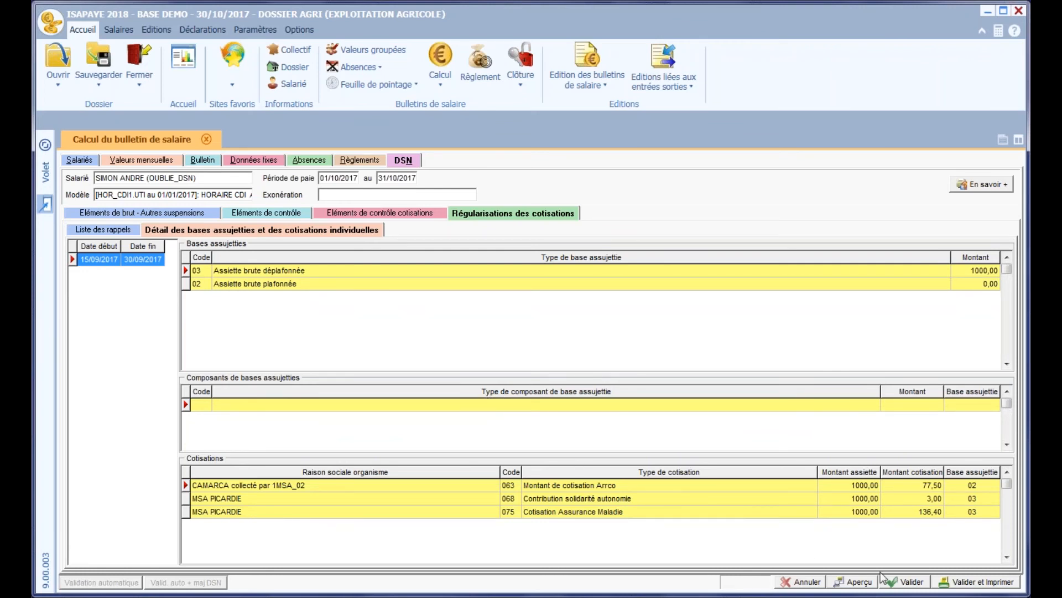
- Validate the October payslip without applying the proposed DSN values, and close the payslip calculation
left_click(902, 582)
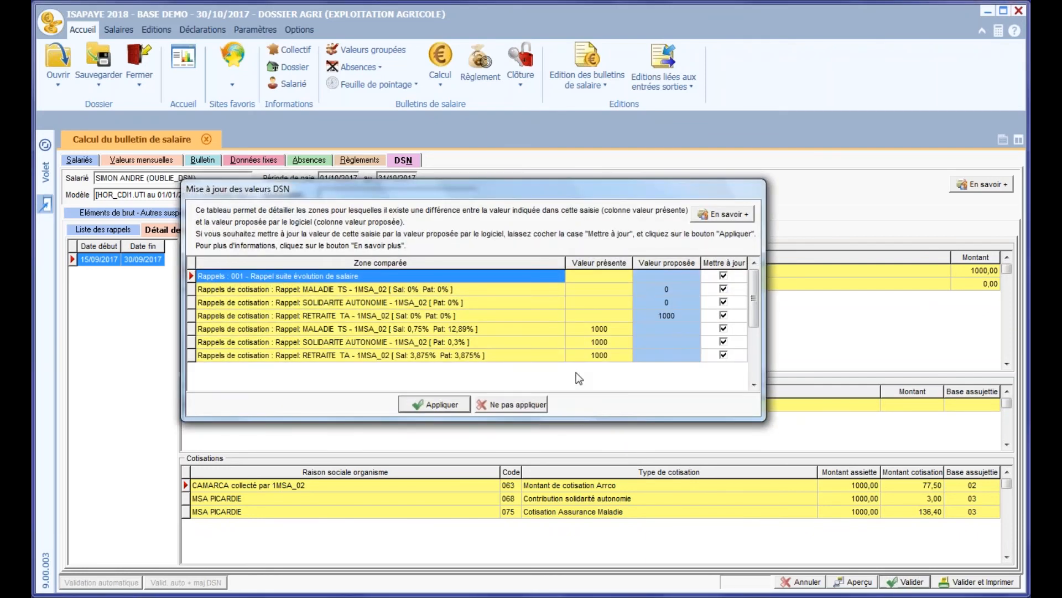
left_click(528, 406)
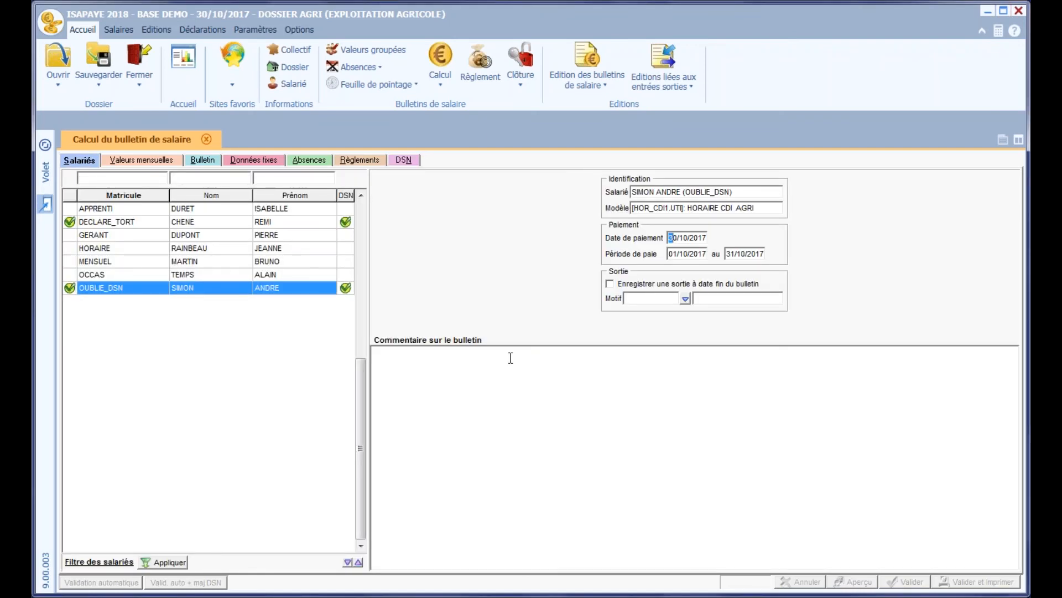
left_click(206, 138)
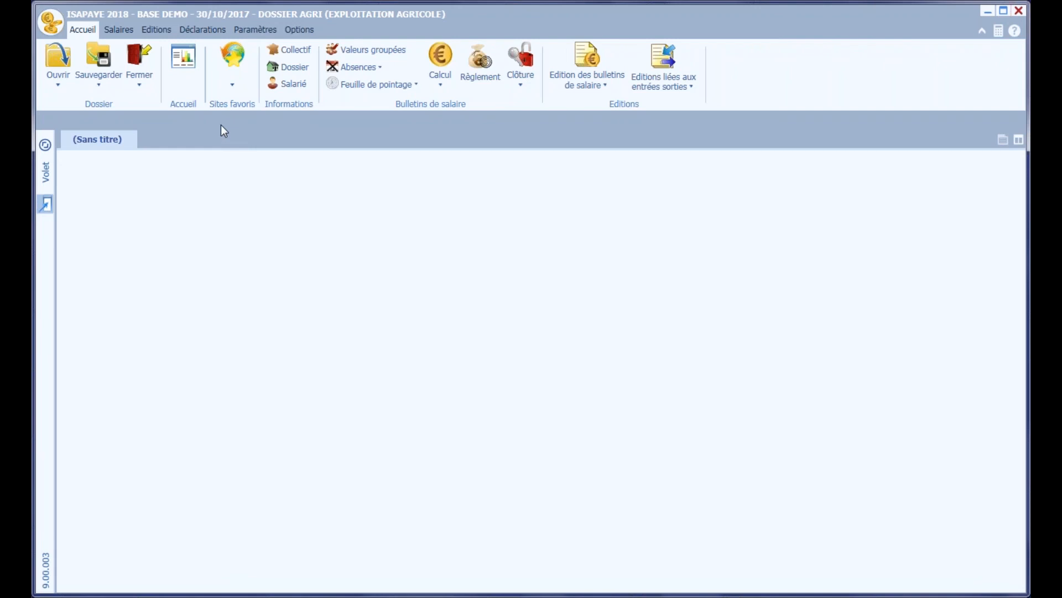
- Calculate the AGRI file's monthly DSN for the November 2017 due month, covering the October 2017 employment period
left_click(210, 31)
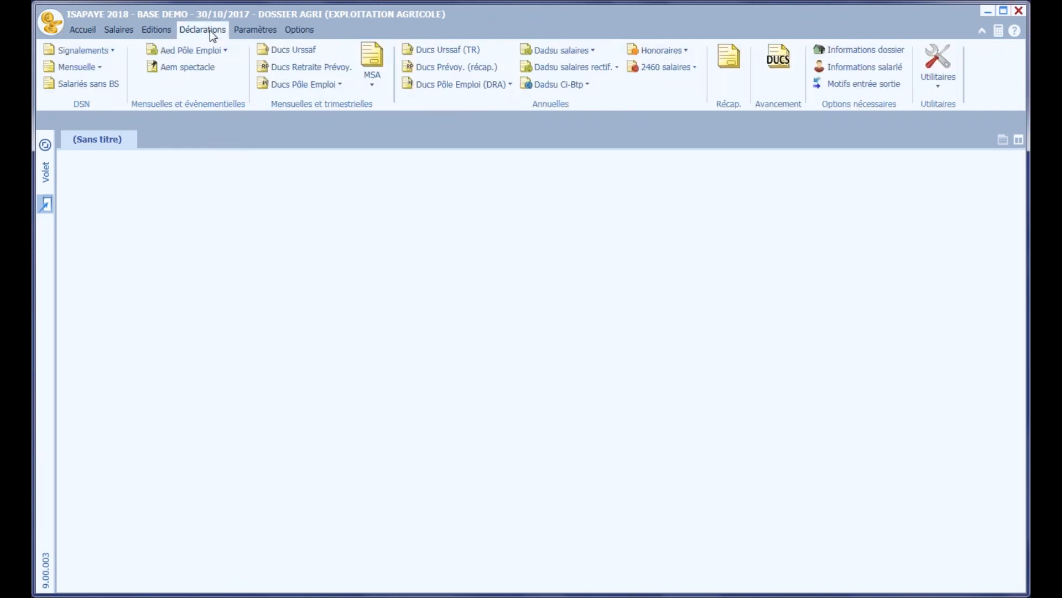
left_click(87, 68)
left_click(83, 85)
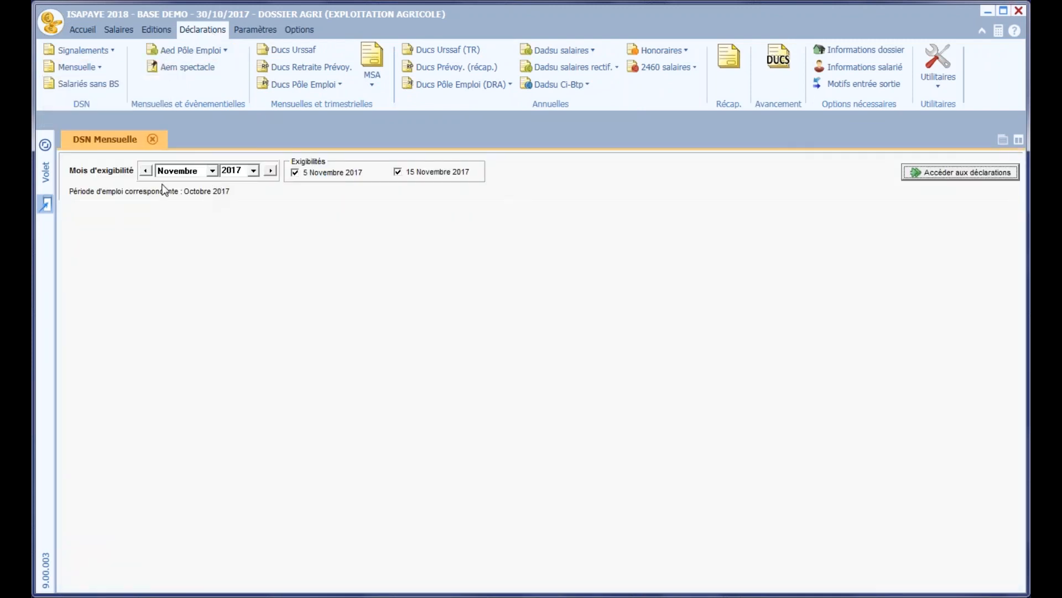
left_click(967, 178)
left_click(177, 575)
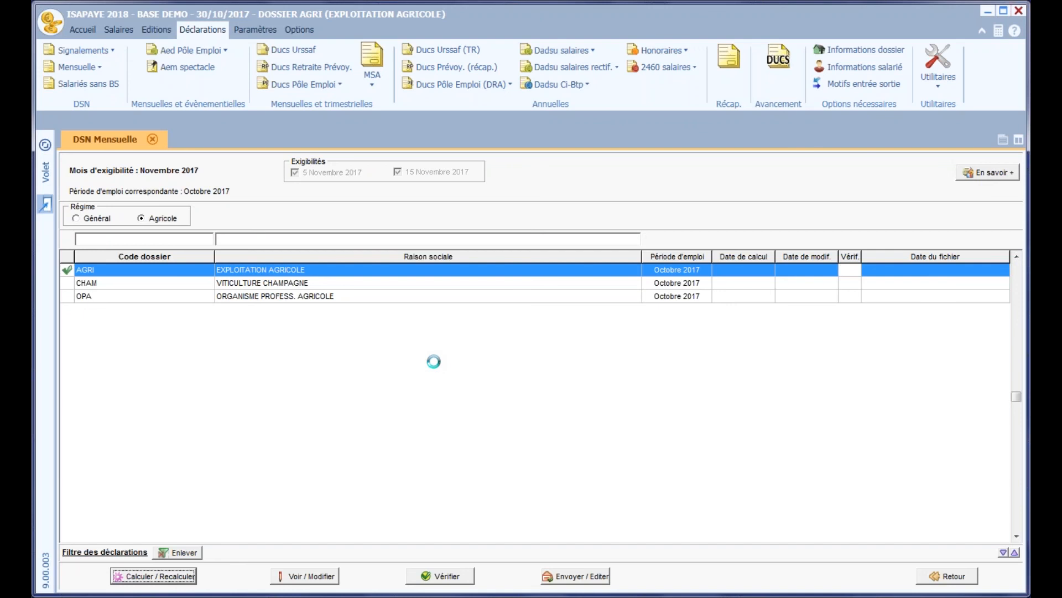
left_click(532, 332)
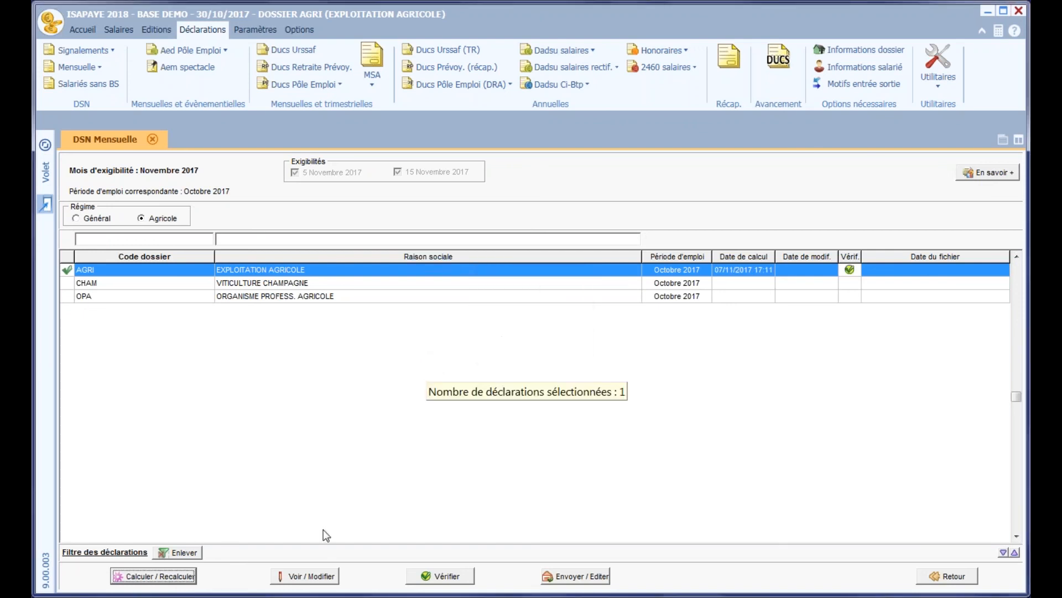
- Open the calculated AGRI declaration and examine the contributions on the 1MSA_02 bordereau, including the employee and employer shares
left_click(315, 576)
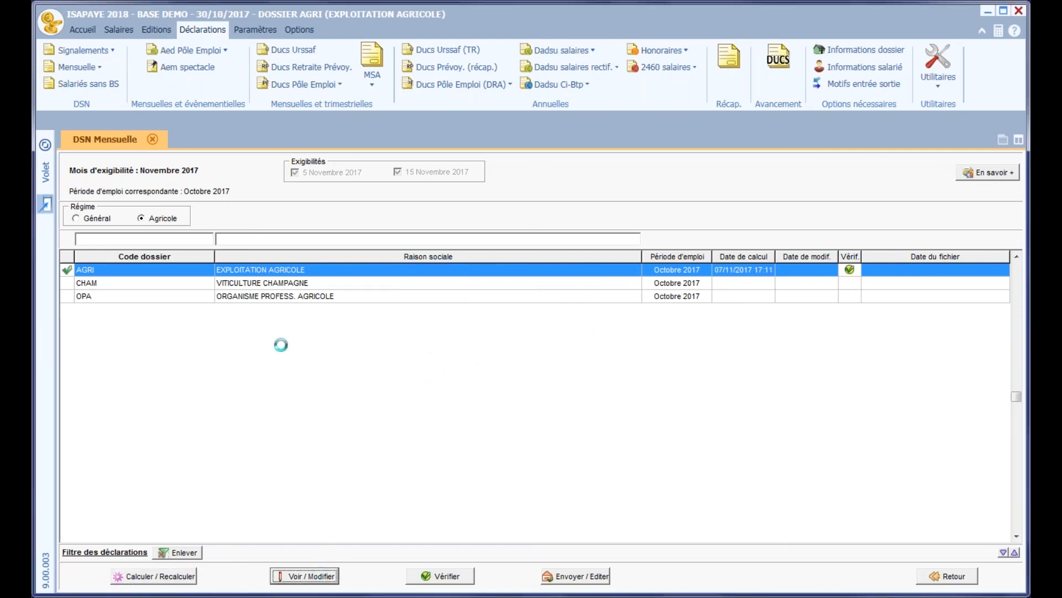
left_click(121, 133)
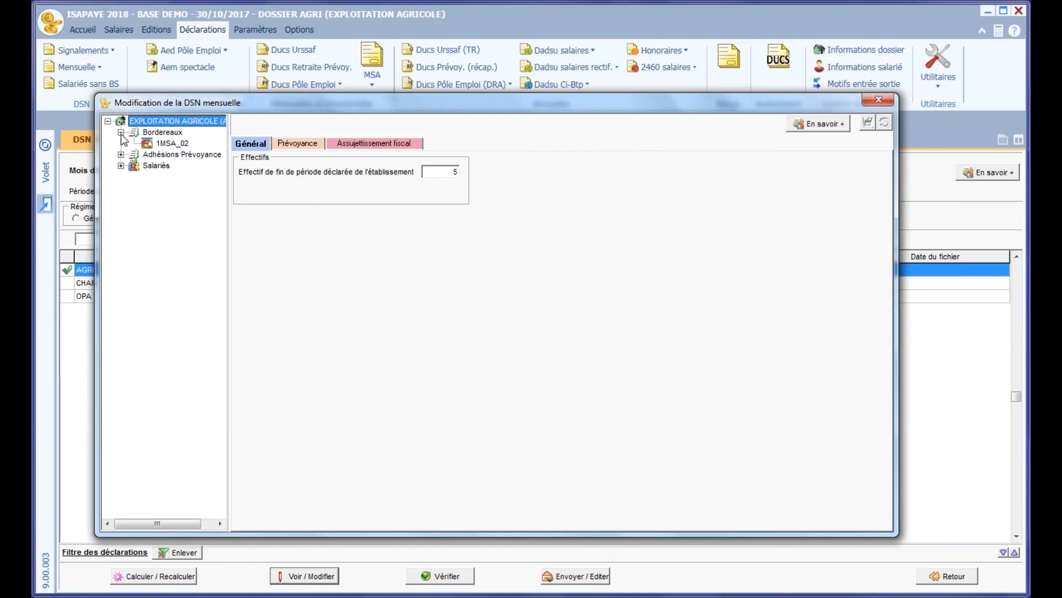
left_click(171, 145)
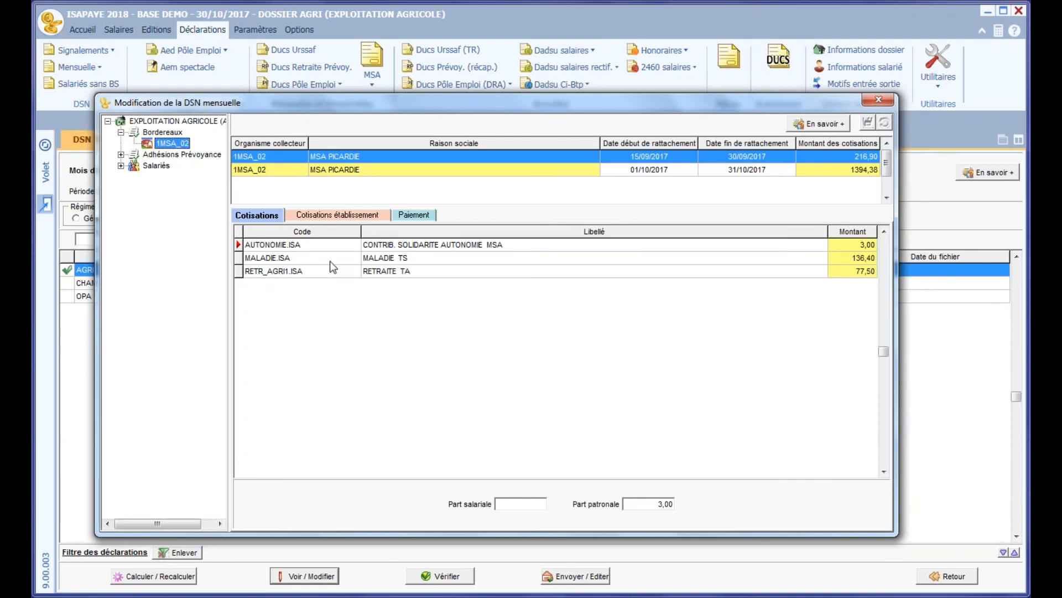
left_click(518, 505)
left_click(647, 504)
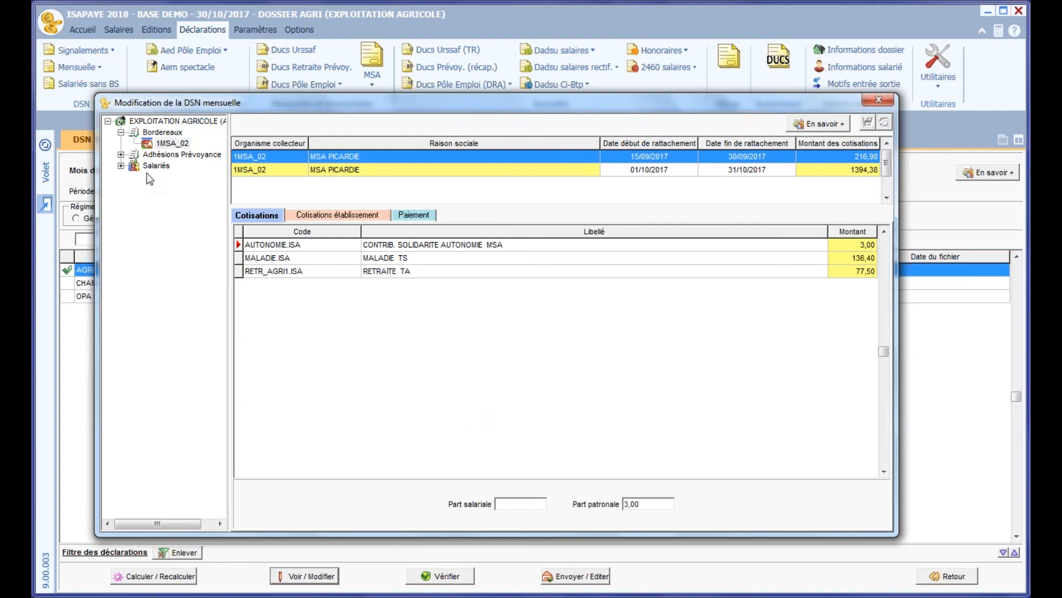
- Examine the contributions and establishment contributions of provident adhesion 1 destined for 4AG2R, and close the declaration
left_click(121, 155)
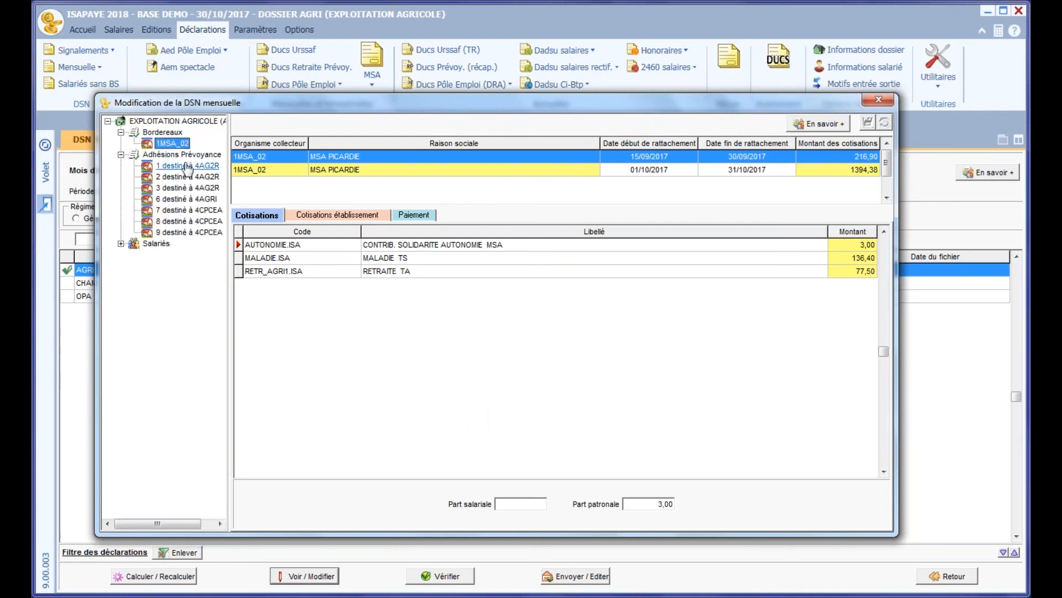
left_click(181, 167)
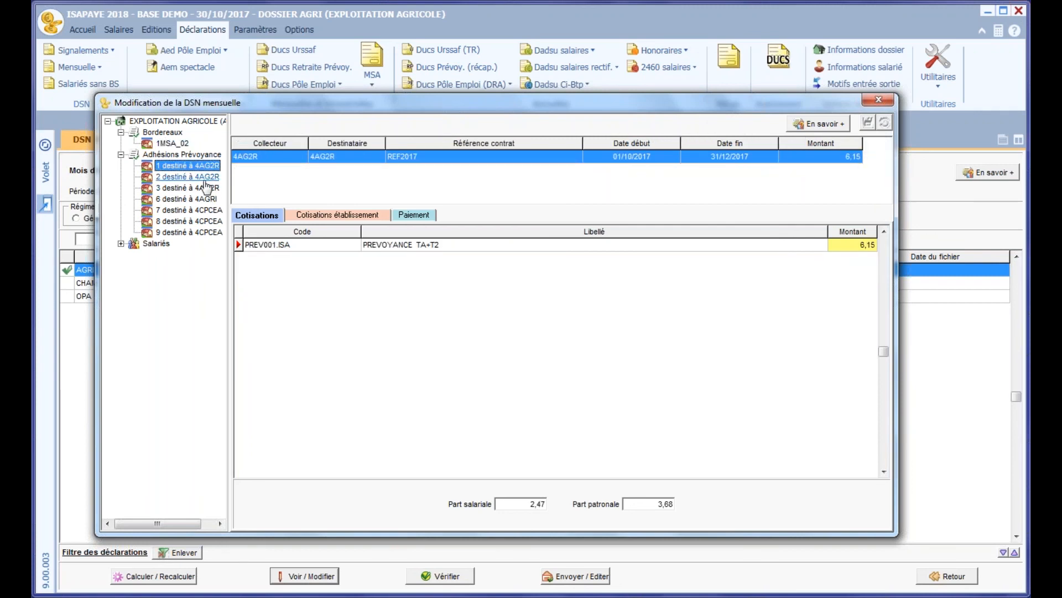
left_click(332, 215)
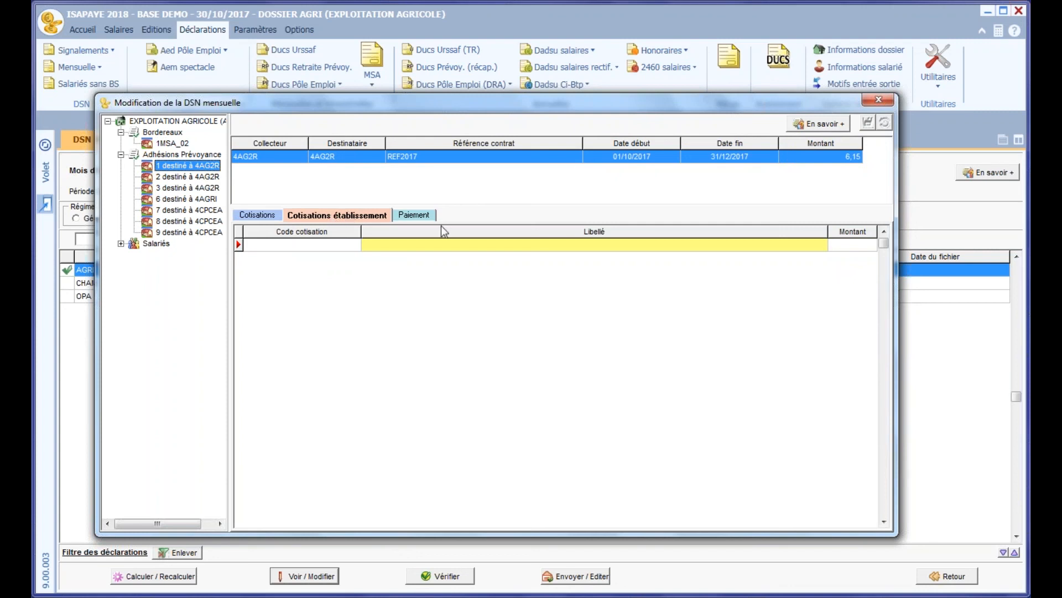
left_click(878, 102)
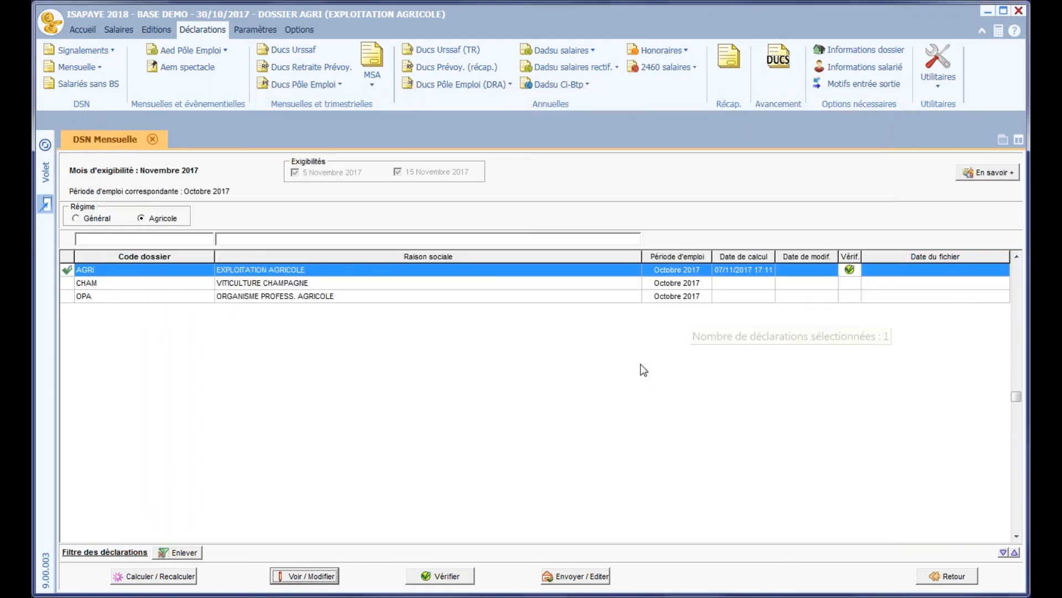